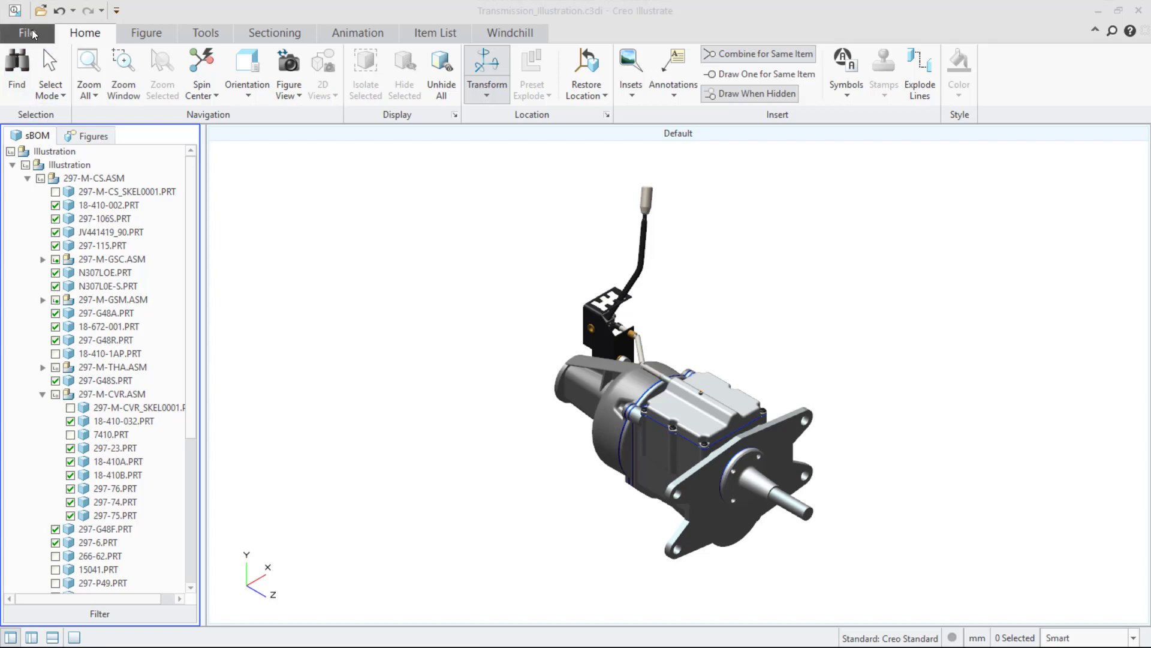
Open the file information dialog for the illustration.
{"action": "left_click", "coordinate": [27, 32]}
{"action": "mouse_move", "coordinate": [48, 282]}
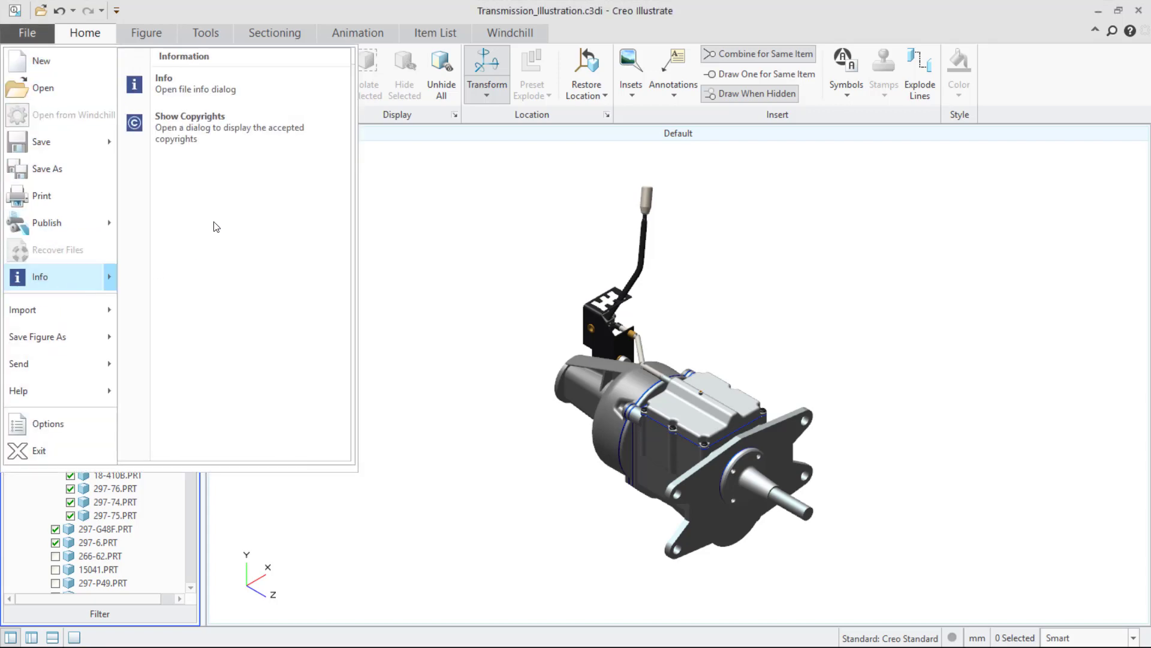
{"action": "left_click", "coordinate": [223, 96]}
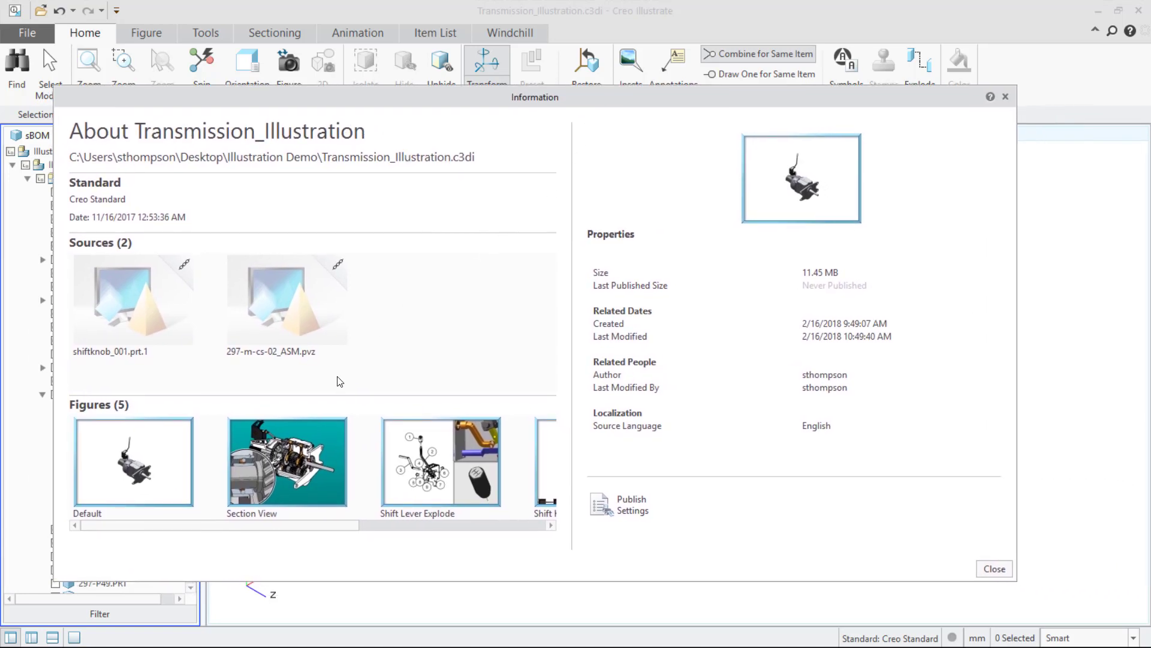
Inspect a source's link settings and its update policy options.
{"action": "left_click", "coordinate": [298, 355]}
{"action": "mouse_move", "coordinate": [128, 356]}
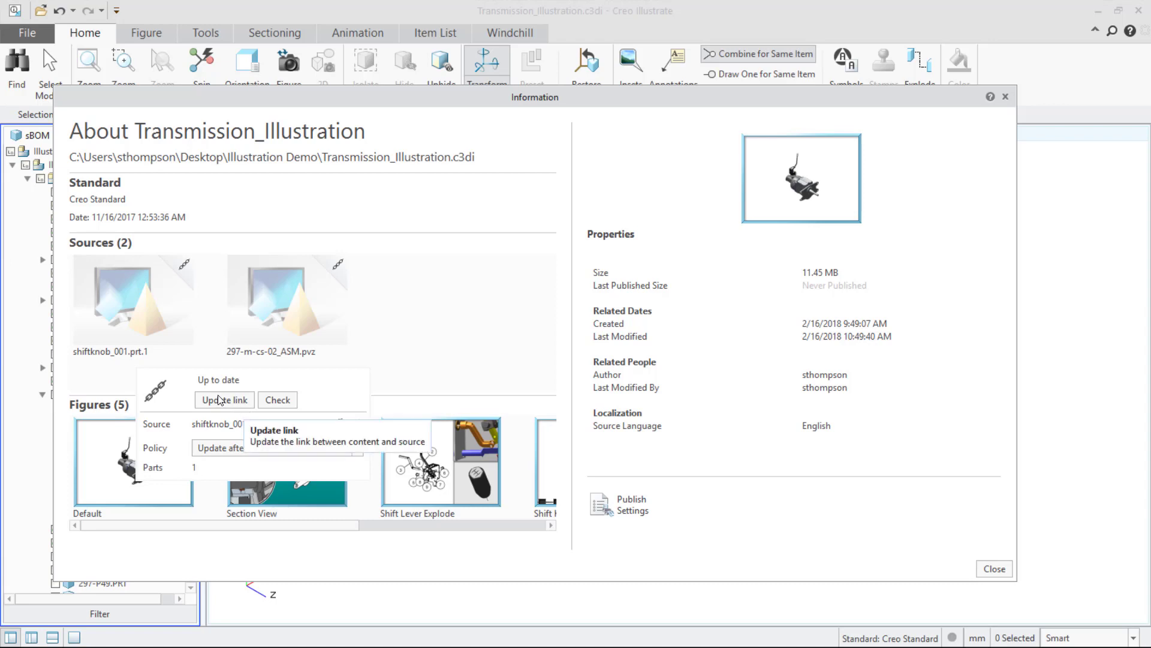
{"action": "left_click", "coordinate": [226, 451]}
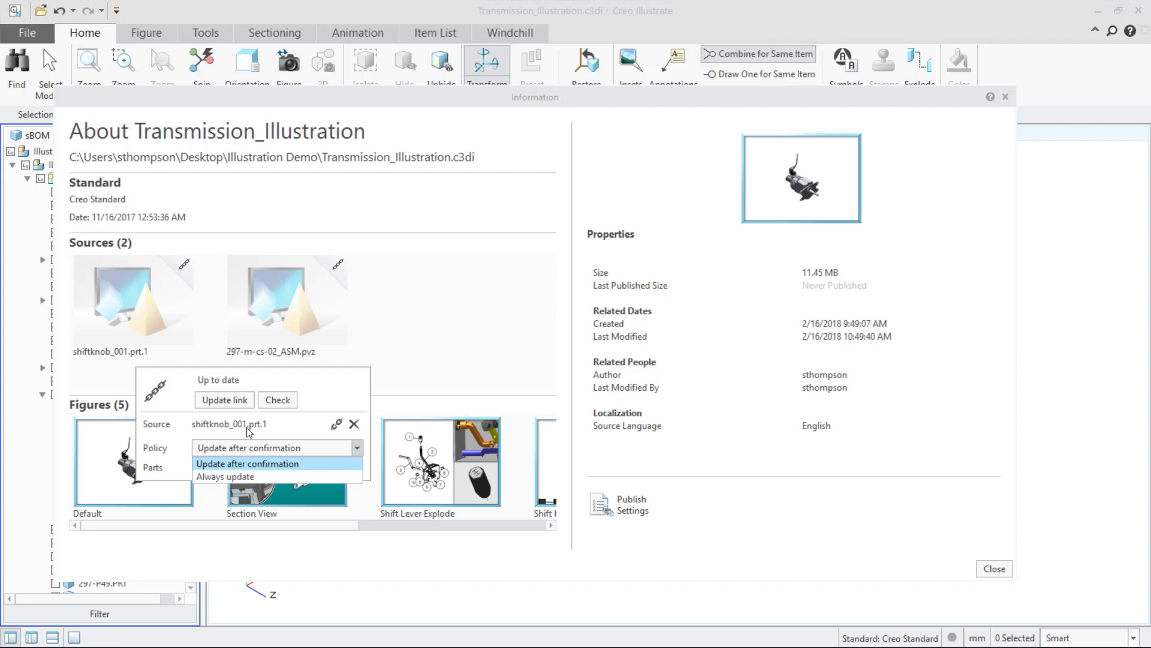
{"action": "left_click", "coordinate": [413, 370]}
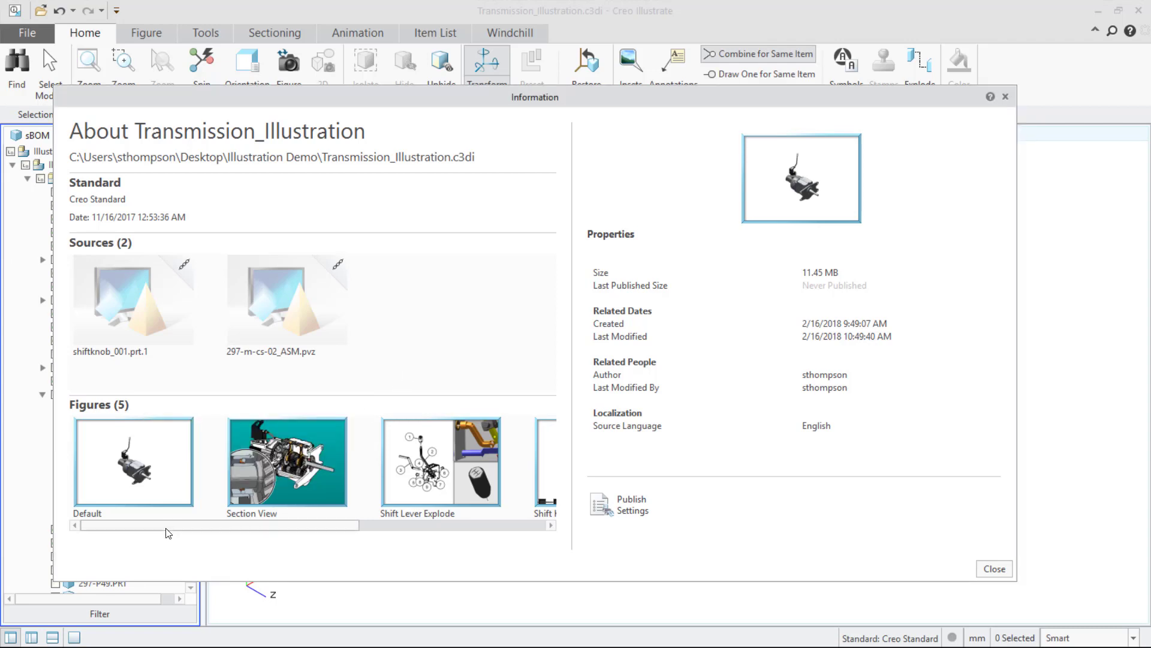
Scroll through the figure thumbnails and close the information dialog.
{"action": "mouse_move", "coordinate": [169, 527]}
{"action": "left_mouse_down"}
{"action": "mouse_move", "coordinate": [355, 531]}
{"action": "mouse_move", "coordinate": [162, 531]}
{"action": "left_mouse_up"}
{"action": "mouse_move", "coordinate": [329, 476]}
{"action": "left_click", "coordinate": [999, 570]}
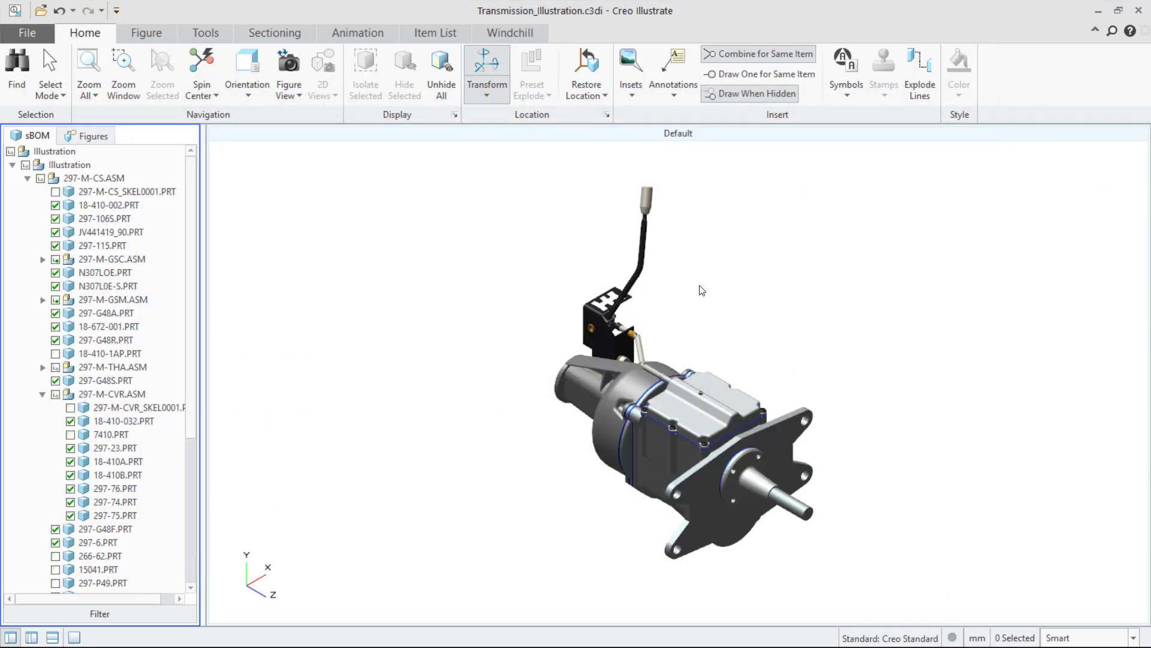
Select the transmission housing part 18-410-022.PRT and hide it.
{"action": "mouse_move", "coordinate": [656, 437]}
{"action": "middle_mouse_down"}
{"action": "mouse_move", "coordinate": [690, 418]}
{"action": "mouse_move", "coordinate": [563, 388]}
{"action": "mouse_move", "coordinate": [609, 388]}
{"action": "mouse_move", "coordinate": [659, 418]}
{"action": "middle_mouse_up"}
{"action": "scroll", "coordinate": [665, 444], "scroll_direction": "up", "scroll_amount": 5}
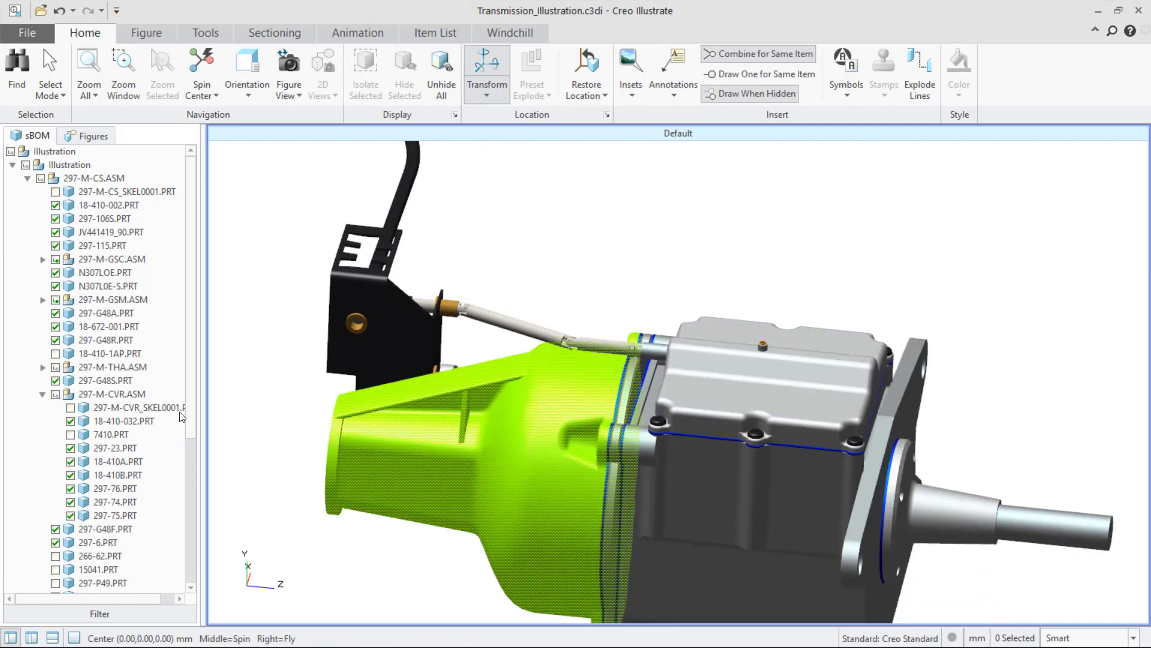
{"action": "left_click", "coordinate": [499, 520]}
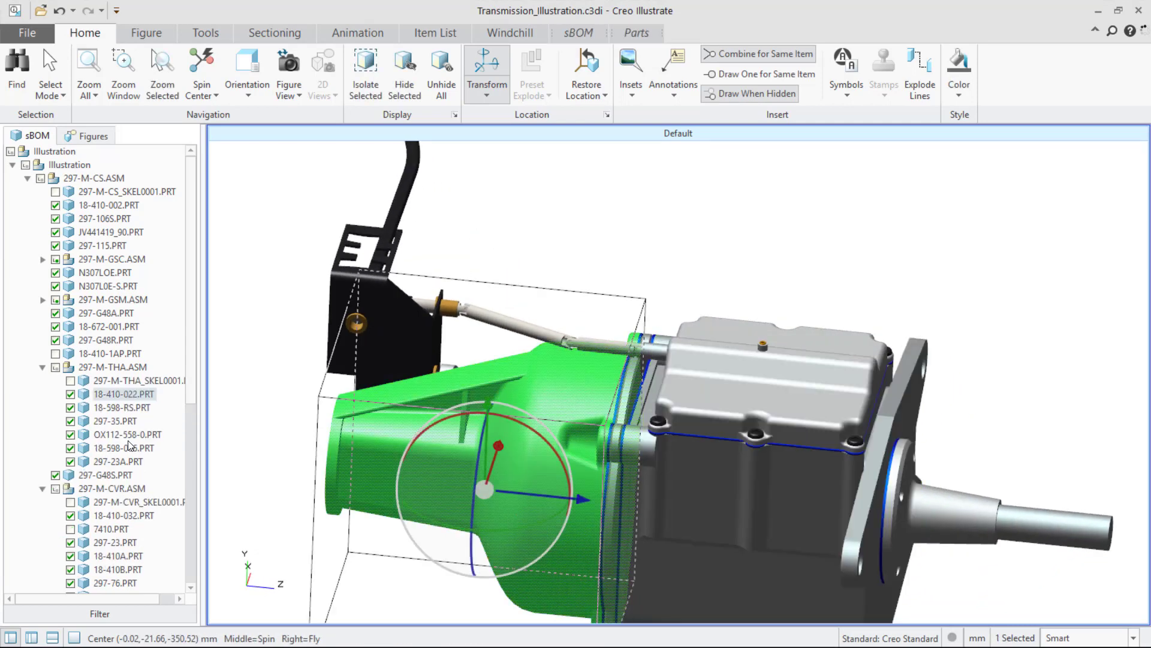
{"action": "left_click", "coordinate": [70, 395]}
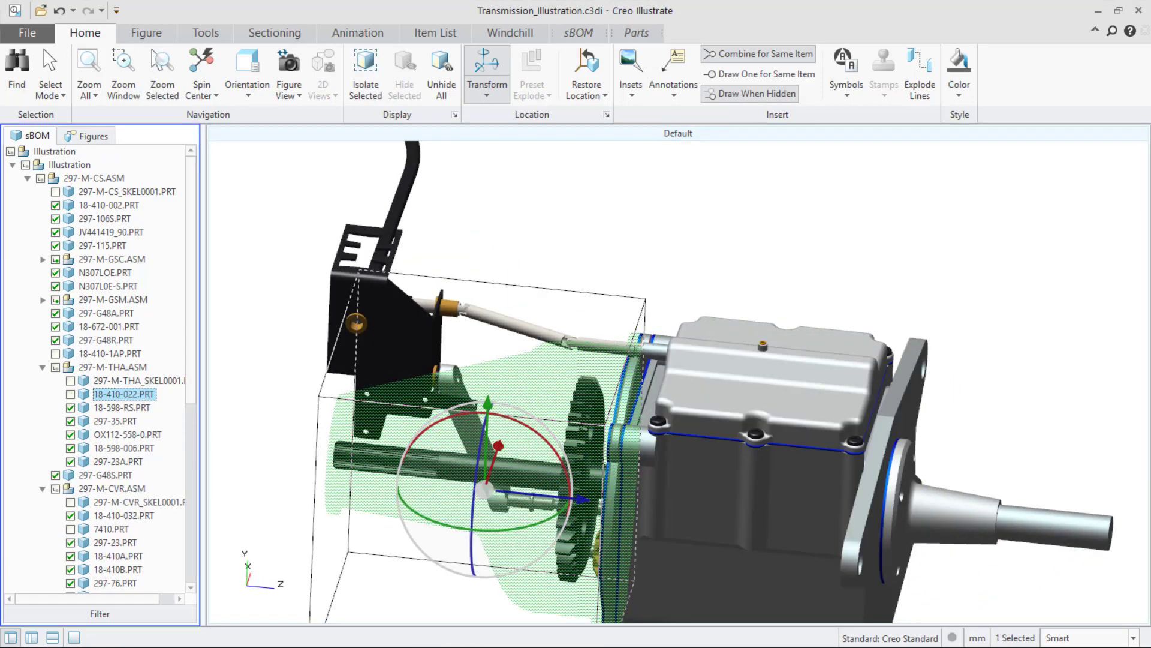
Drag the shift knob away from the lever, then restore it to its sBOM location.
{"action": "middle_click_drag", "start_coordinate": [362, 447], "coordinate": [341, 415]}
{"action": "scroll", "coordinate": [436, 429], "scroll_direction": "down", "scroll_amount": 3}
{"action": "middle_click_drag", "start_coordinate": [521, 151], "coordinate": [541, 353], "text": "shift"}
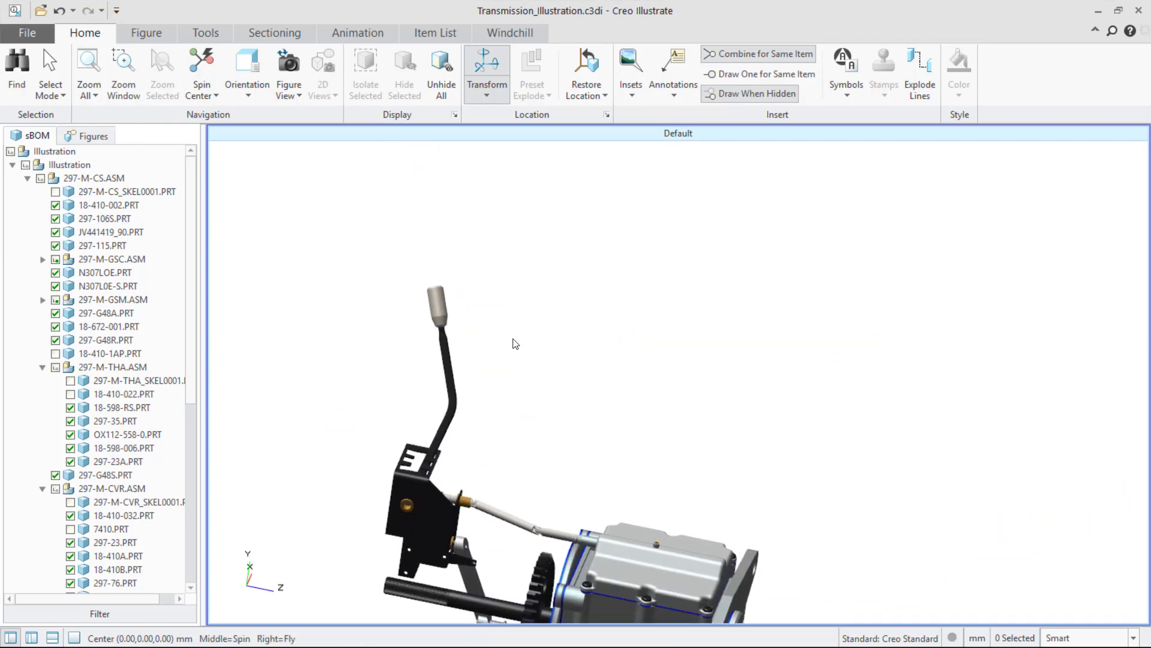
{"action": "scroll", "coordinate": [435, 233], "scroll_direction": "up", "scroll_amount": 4}
{"action": "left_click", "coordinate": [459, 393]}
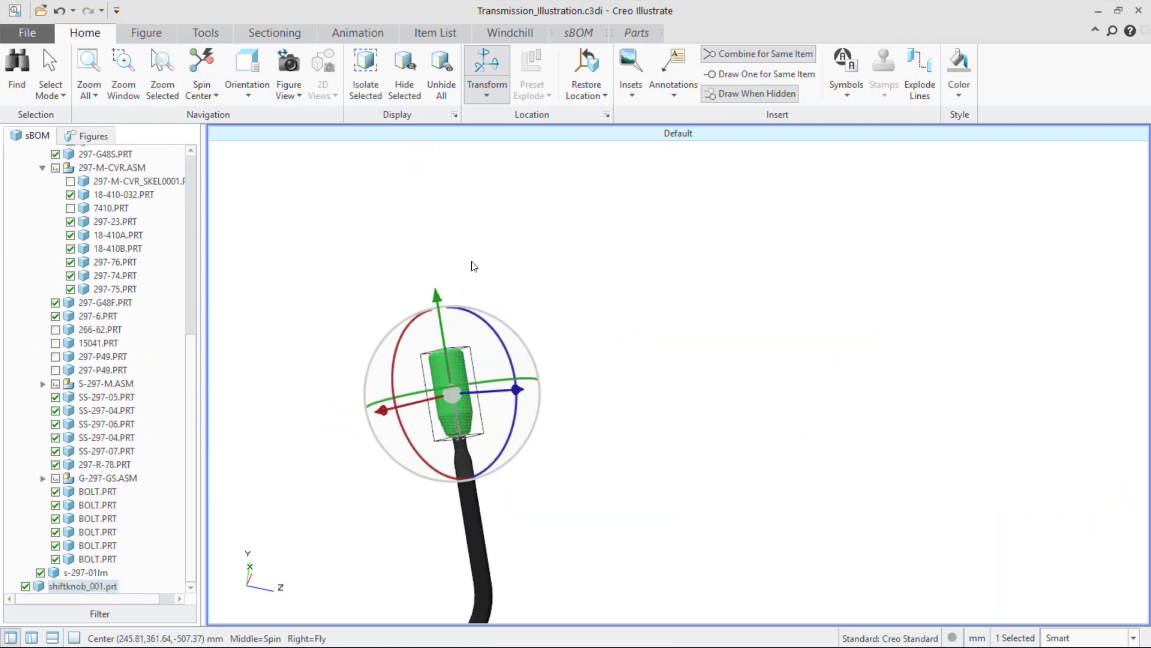
{"action": "left_click_drag", "start_coordinate": [443, 295], "coordinate": [126, 163]}
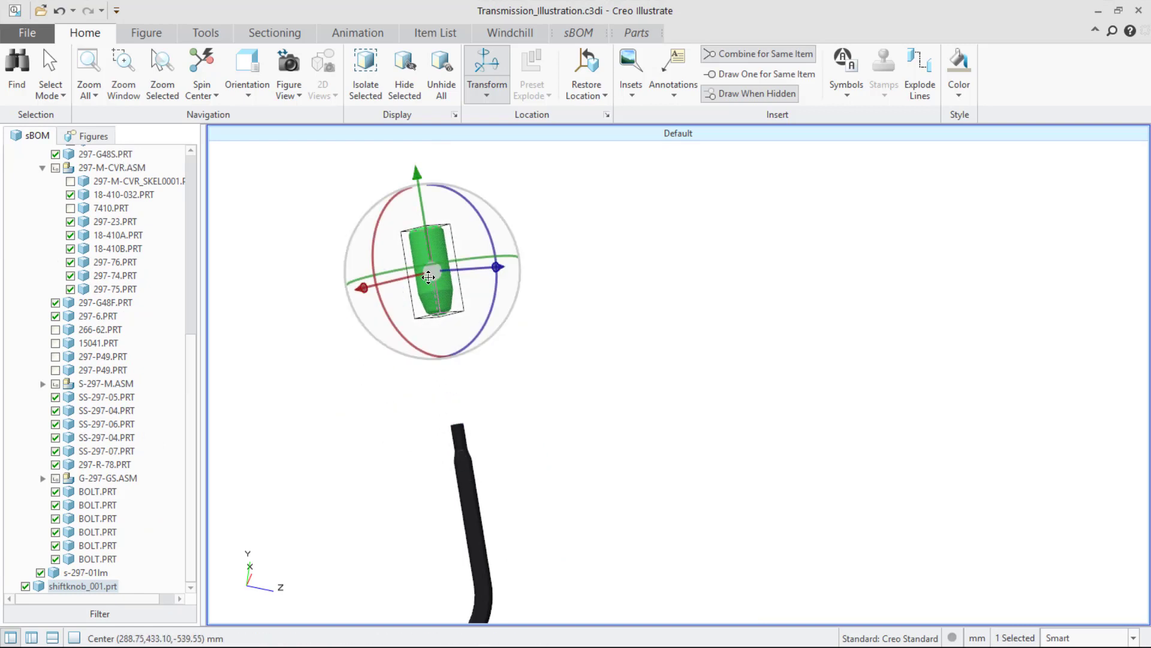
{"action": "left_click_drag", "start_coordinate": [431, 270], "coordinate": [1011, 249]}
{"action": "left_click", "coordinate": [585, 90]}
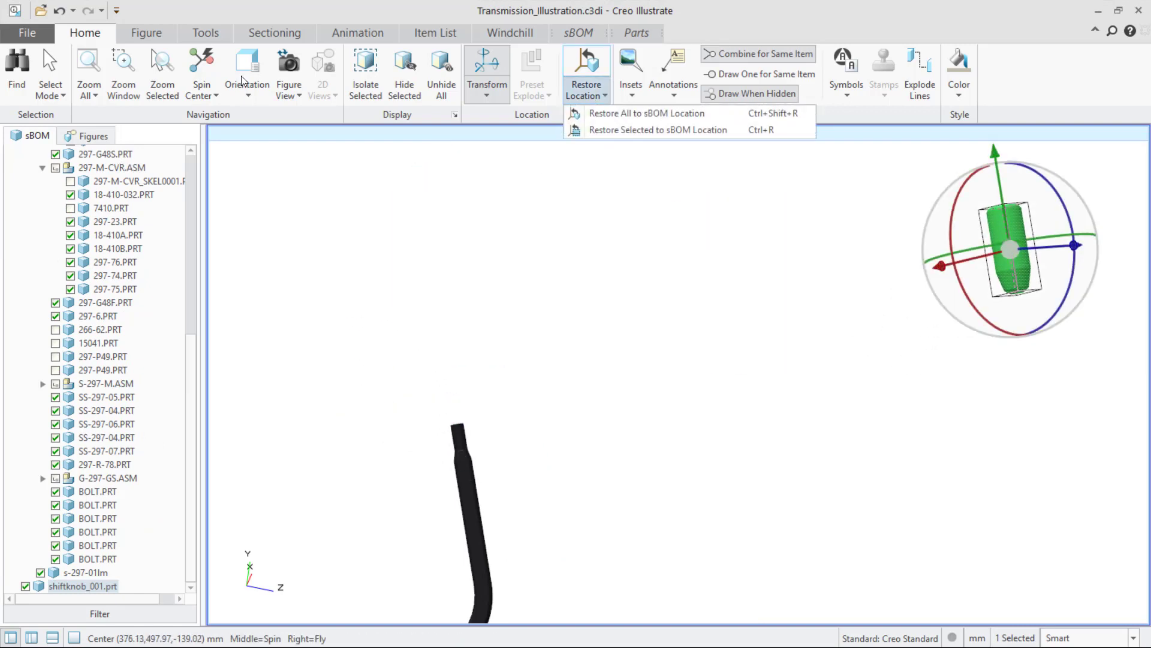
{"action": "left_click", "coordinate": [619, 129]}
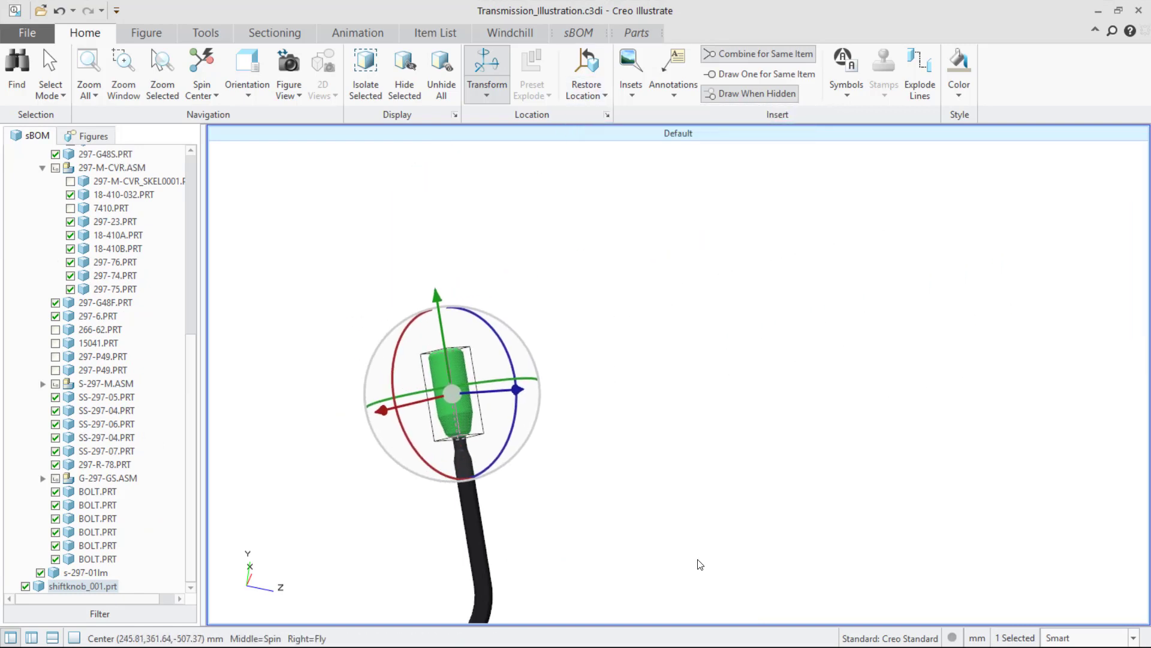
Set the figure's render mode to Shaded with Edges.
{"action": "left_click", "coordinate": [682, 534]}
{"action": "scroll", "coordinate": [668, 521], "scroll_direction": "down", "scroll_amount": 5}
{"action": "middle_click_drag", "start_coordinate": [627, 452], "coordinate": [599, 337], "text": "shift"}
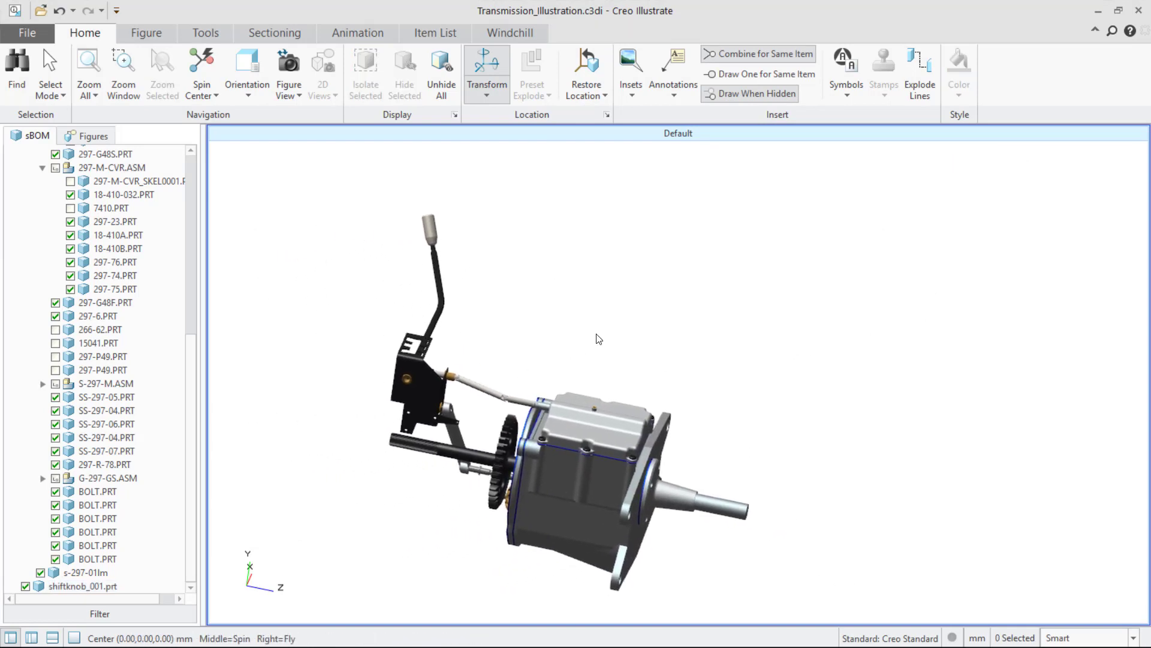
{"action": "left_click", "coordinate": [149, 34]}
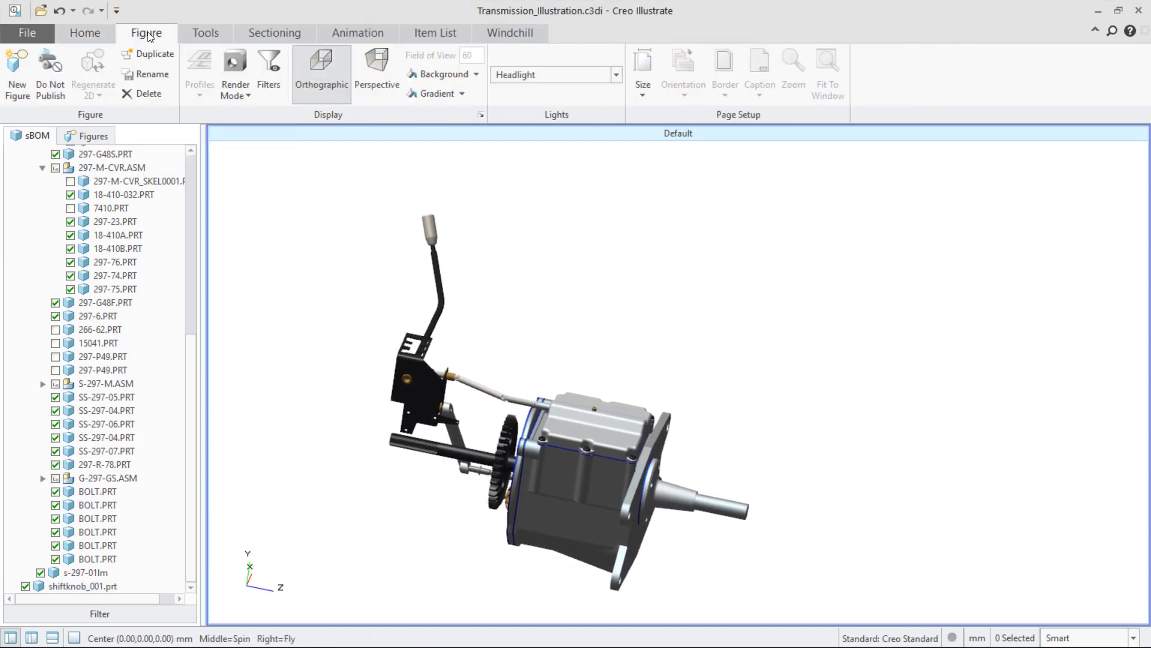
{"action": "left_click", "coordinate": [236, 94]}
{"action": "left_click", "coordinate": [255, 127]}
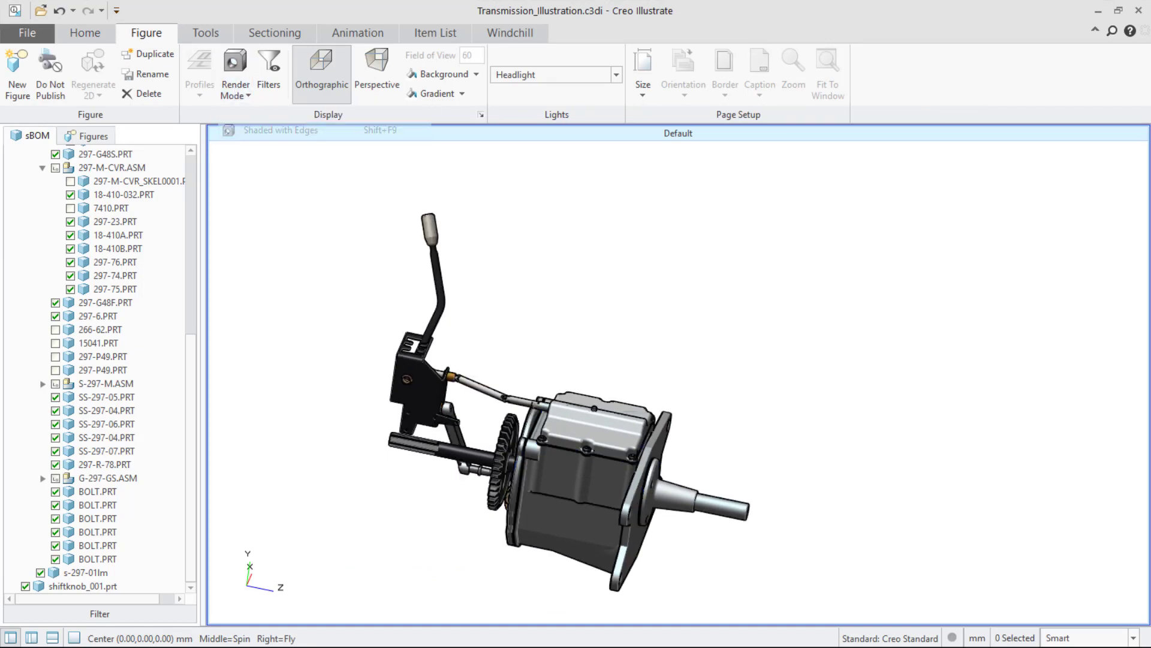
Switch the figure lighting to 3 Lights and choose a different render mode.
{"action": "middle_click_drag", "start_coordinate": [676, 396], "coordinate": [635, 397]}
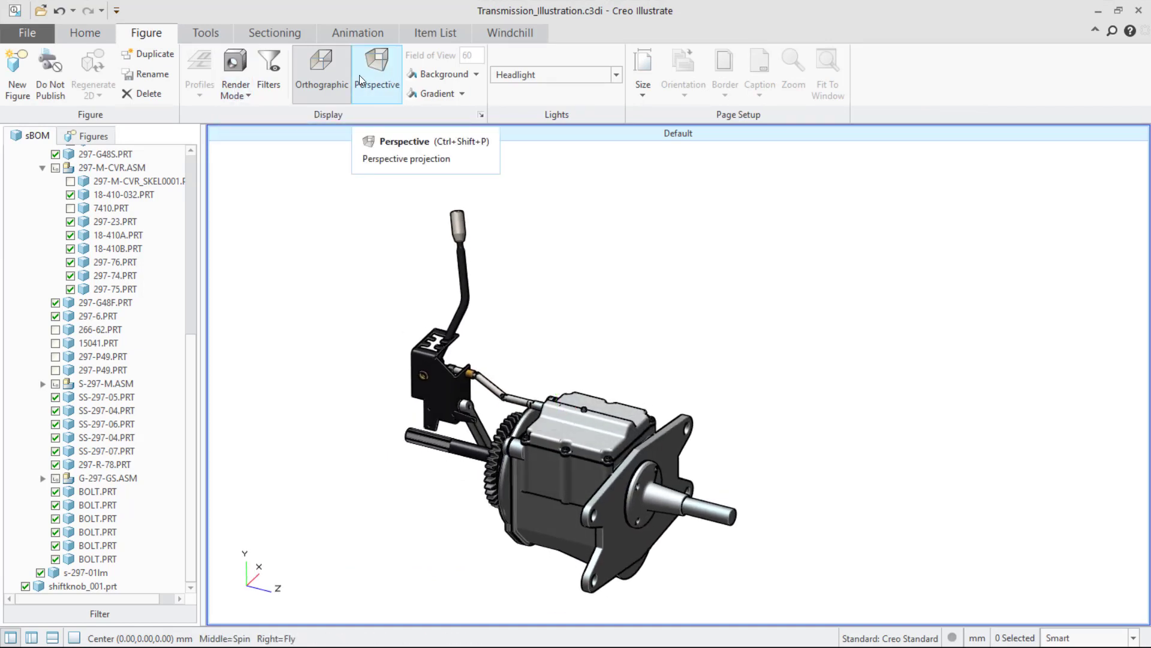
{"action": "left_click", "coordinate": [616, 74]}
{"action": "left_click", "coordinate": [522, 128]}
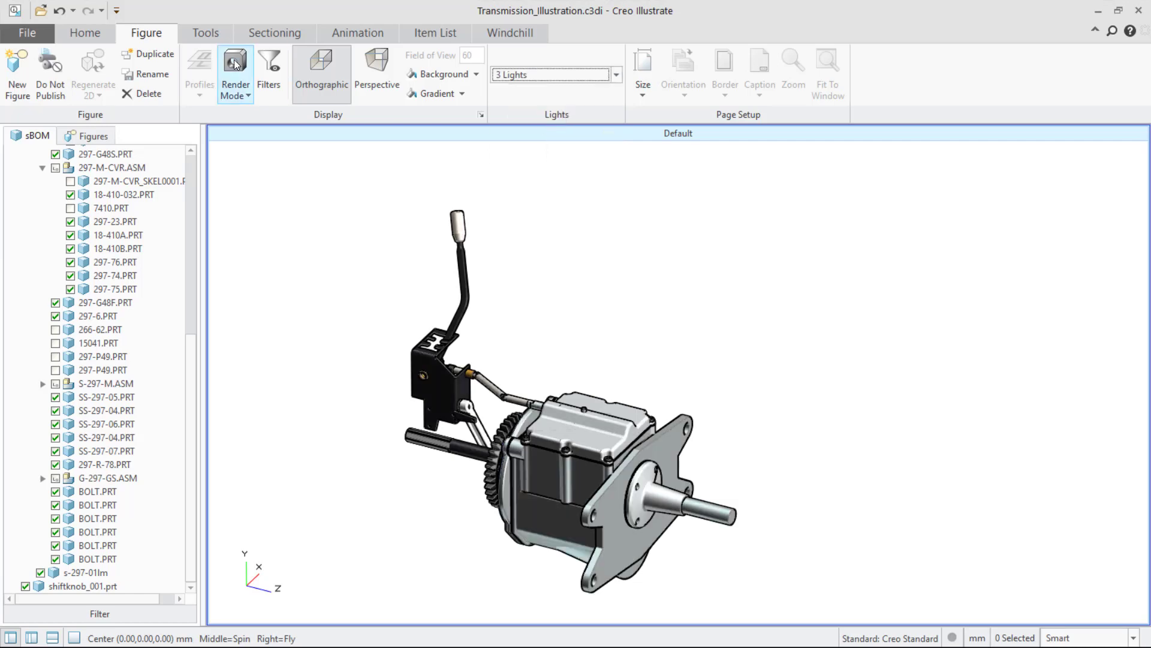
{"action": "left_click", "coordinate": [245, 87]}
{"action": "left_click", "coordinate": [273, 251]}
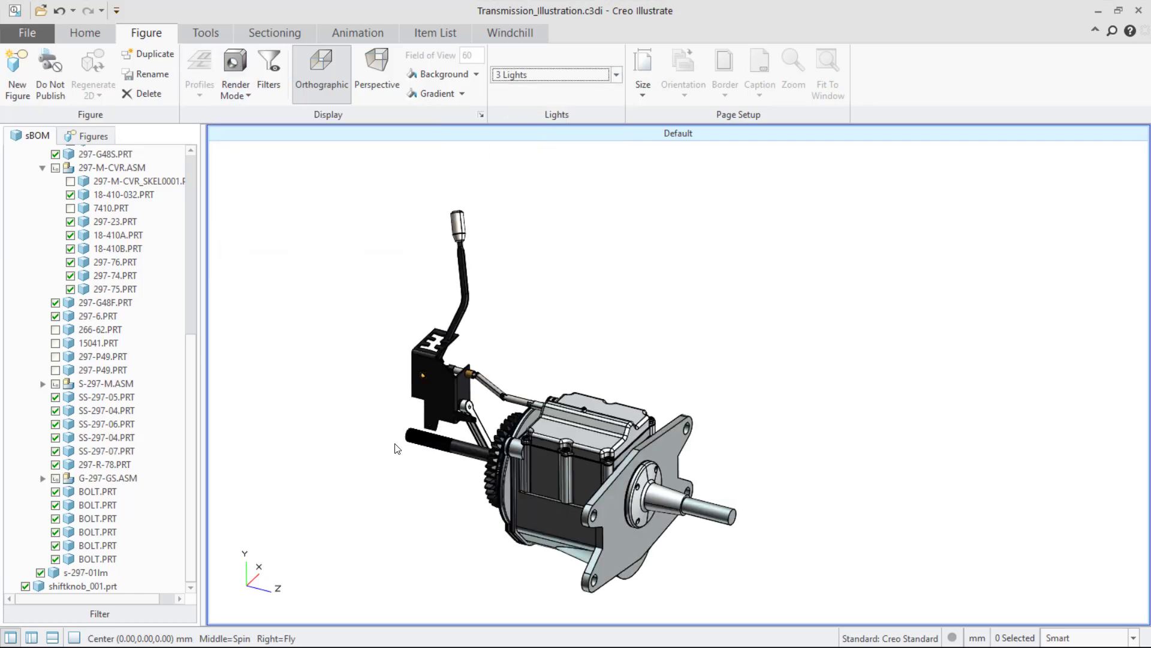
Insert a hammer symbol beside the transmission.
{"action": "scroll", "coordinate": [517, 512], "scroll_direction": "up", "scroll_amount": 2}
{"action": "middle_click_drag", "start_coordinate": [355, 442], "coordinate": [412, 430], "text": "shift"}
{"action": "scroll", "coordinate": [414, 428], "scroll_direction": "down", "scroll_amount": 2}
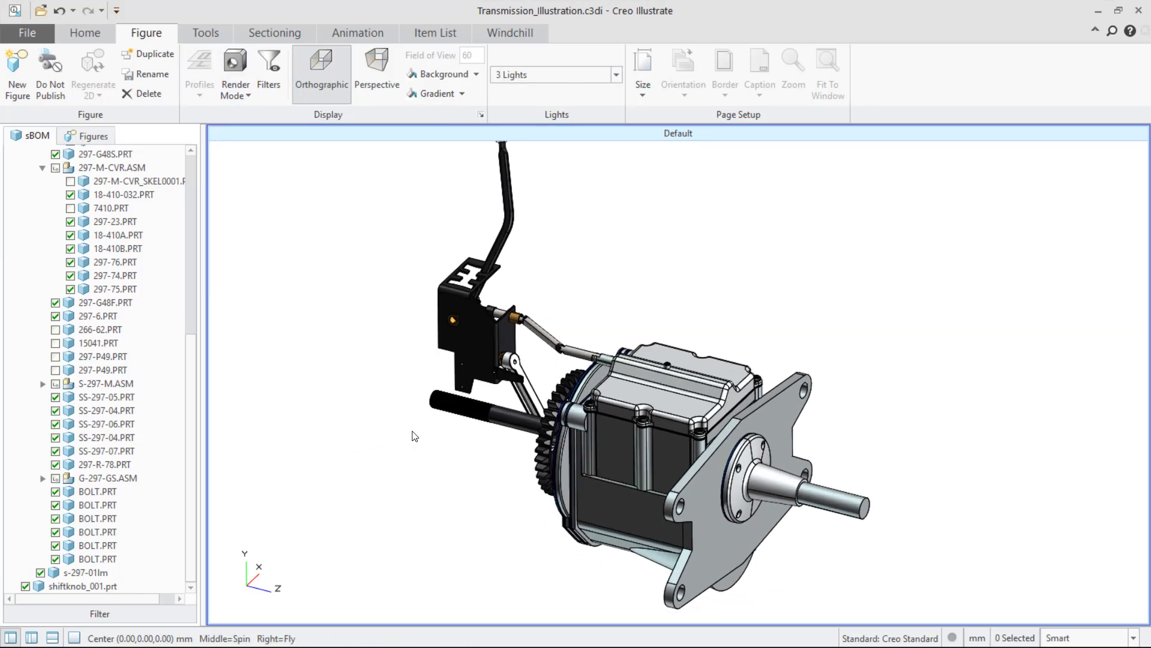
{"action": "middle_click_drag", "start_coordinate": [599, 288], "coordinate": [588, 302], "text": "shift"}
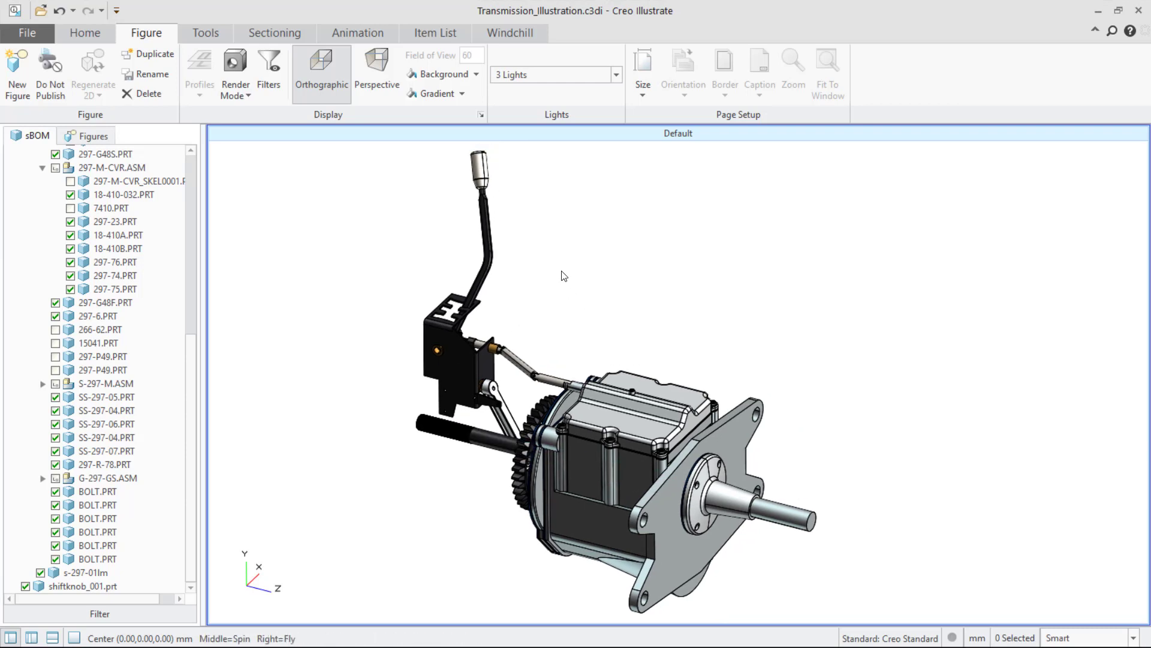
{"action": "left_click", "coordinate": [96, 30]}
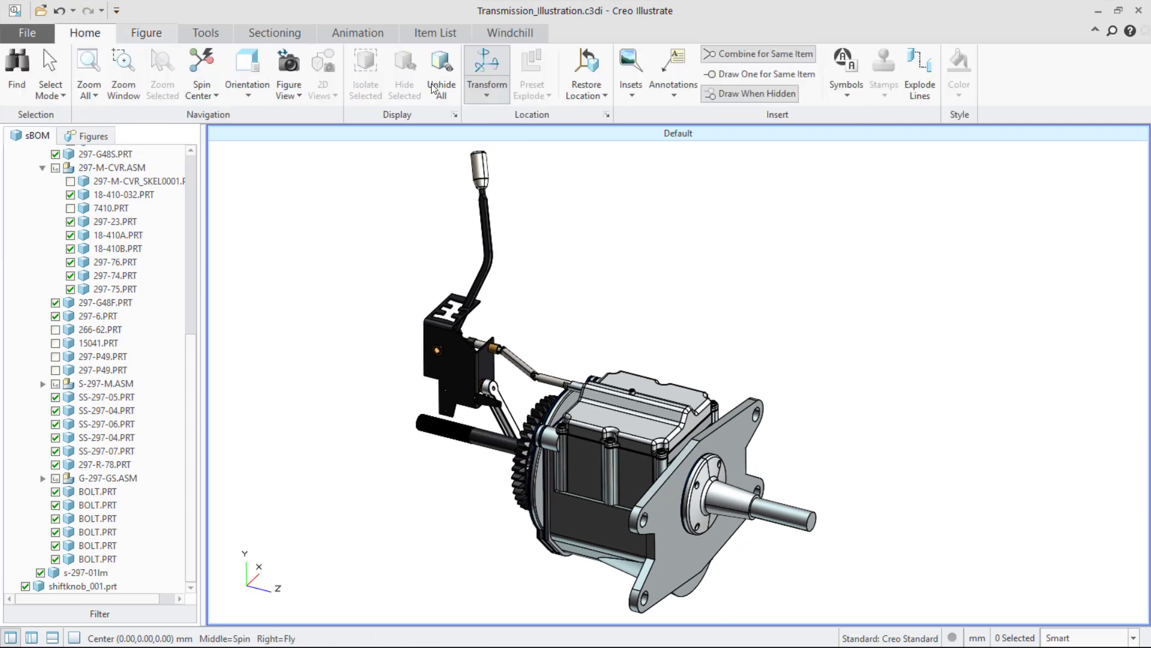
{"action": "left_click", "coordinate": [846, 84]}
{"action": "left_click", "coordinate": [655, 218]}
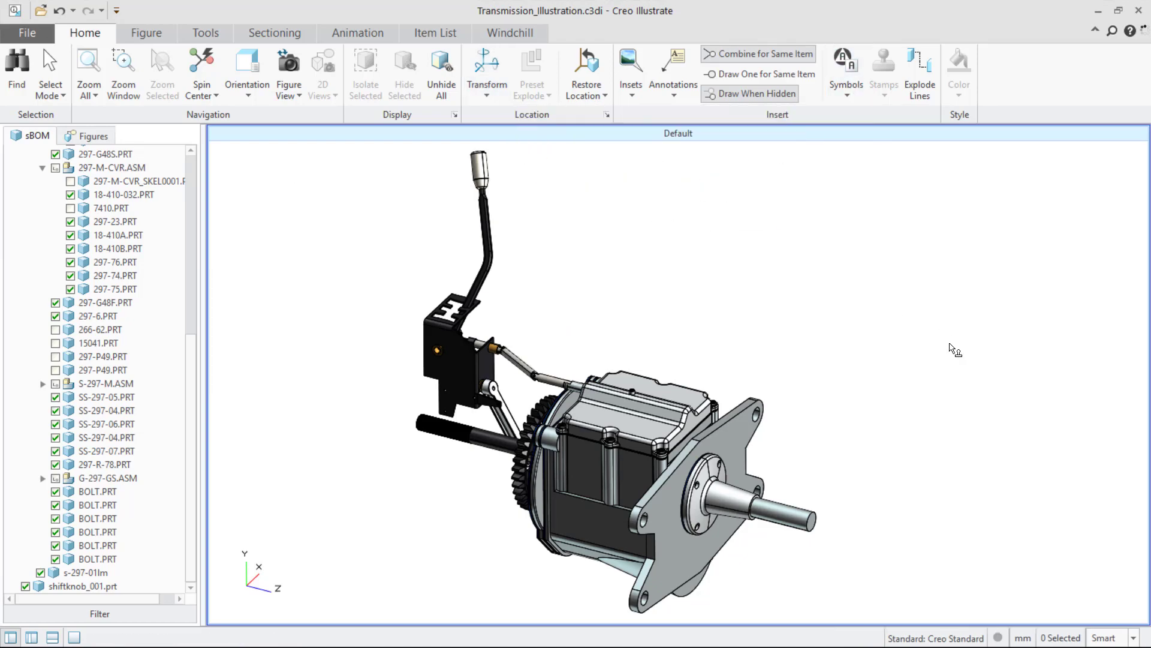
{"action": "left_click", "coordinate": [888, 331]}
{"action": "right_click_drag", "start_coordinate": [845, 283], "coordinate": [854, 305]}
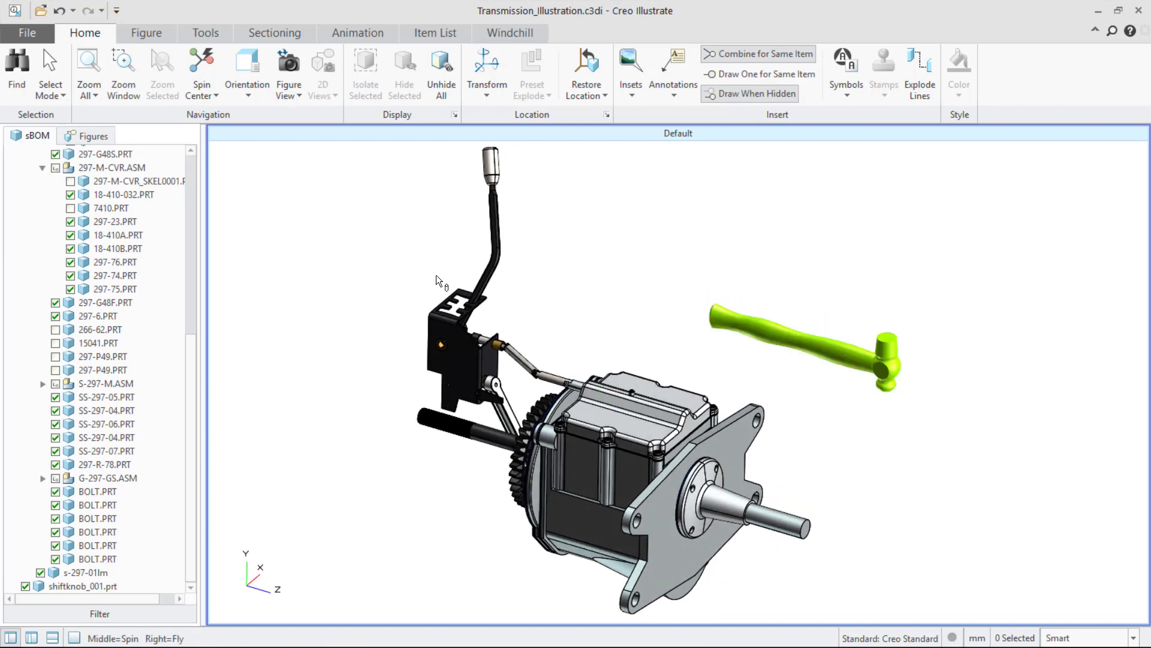
Rotate the hammer symbol with the transform handle to tilt it.
{"action": "left_click", "coordinate": [839, 343]}
{"action": "left_click", "coordinate": [487, 63]}
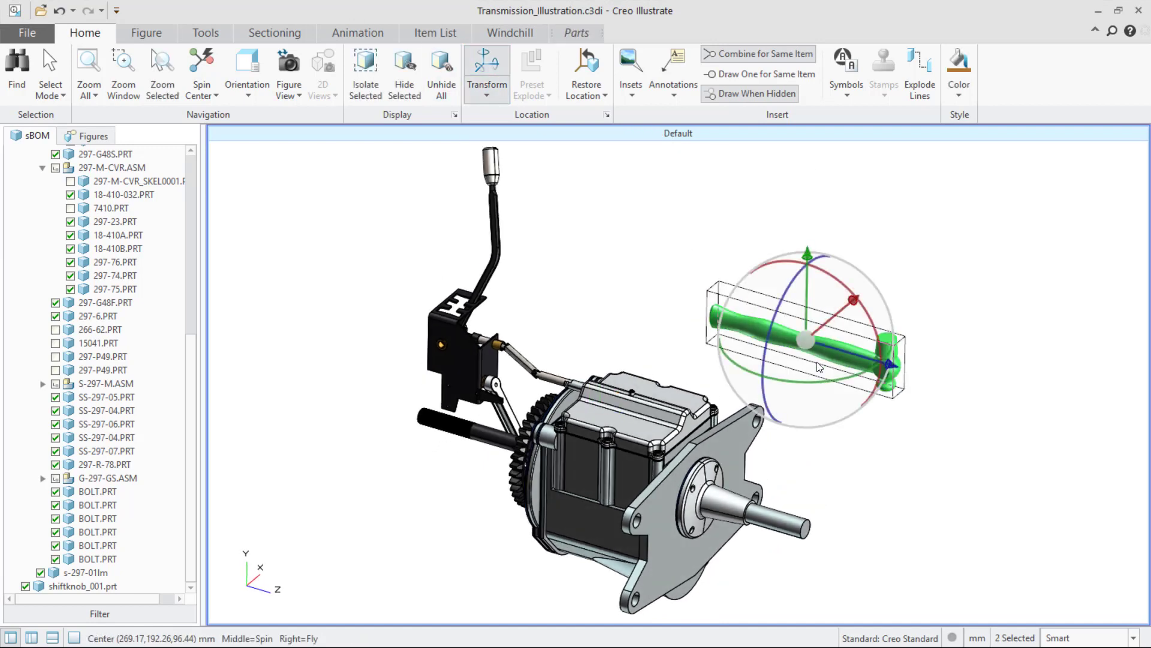
{"action": "left_click_drag", "start_coordinate": [808, 297], "coordinate": [794, 379]}
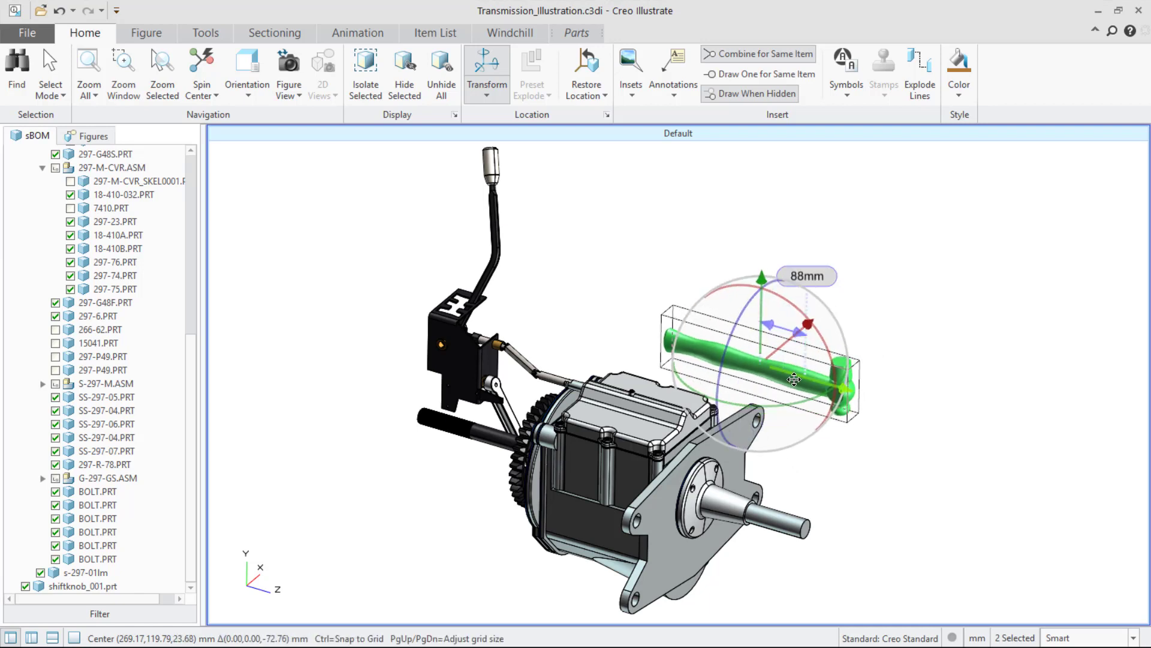
{"action": "left_click", "coordinate": [929, 452]}
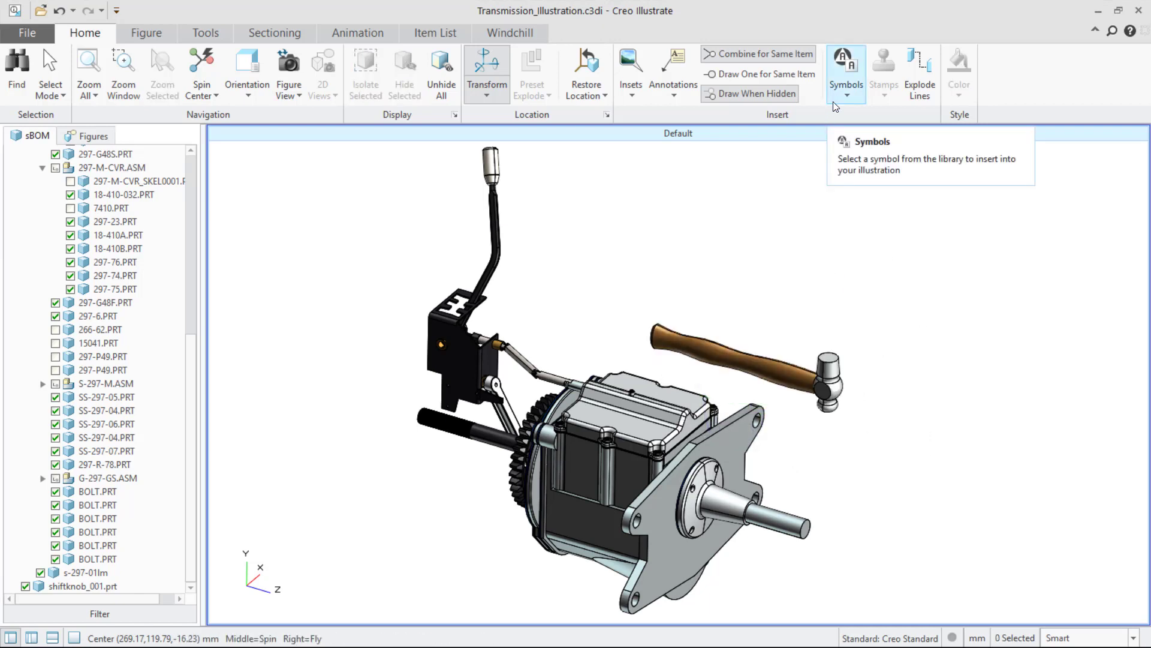
Open the Section View figure and select its large gear.
{"action": "left_click", "coordinate": [100, 135]}
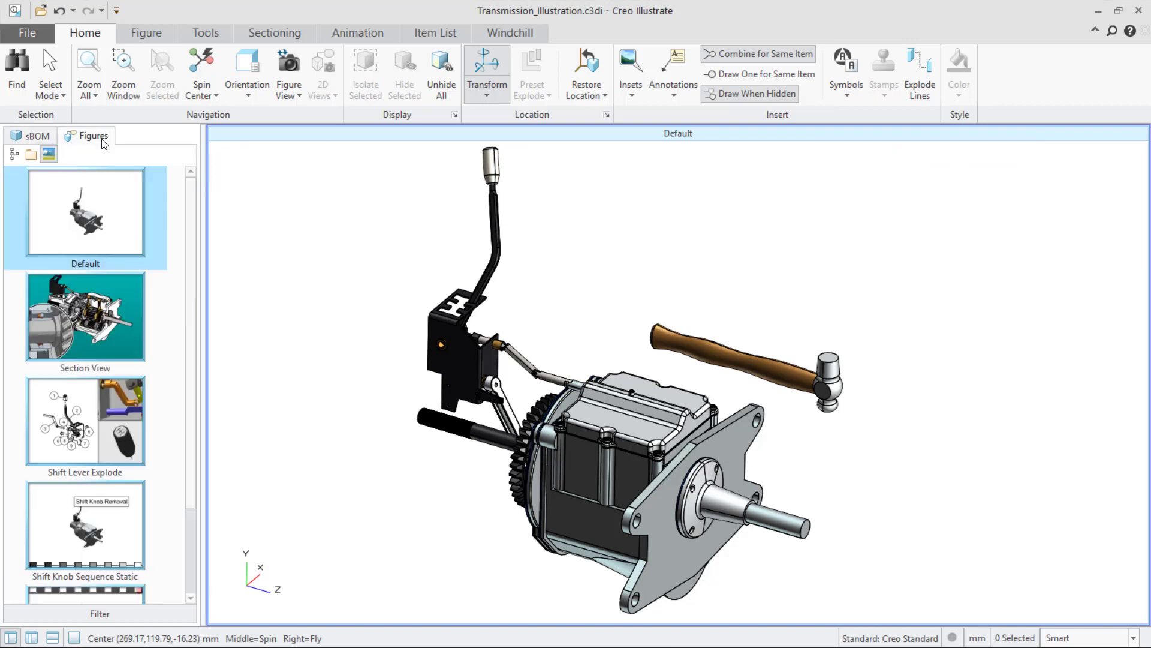
{"action": "left_click", "coordinate": [122, 324]}
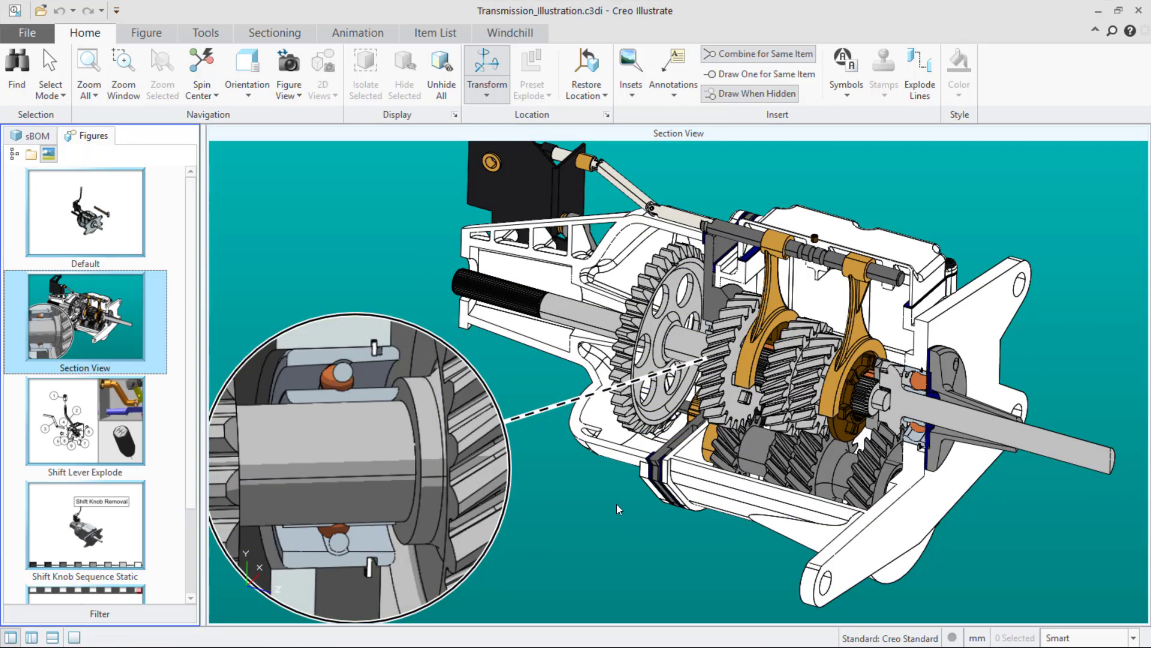
{"action": "middle_click_drag", "start_coordinate": [619, 510], "coordinate": [685, 345]}
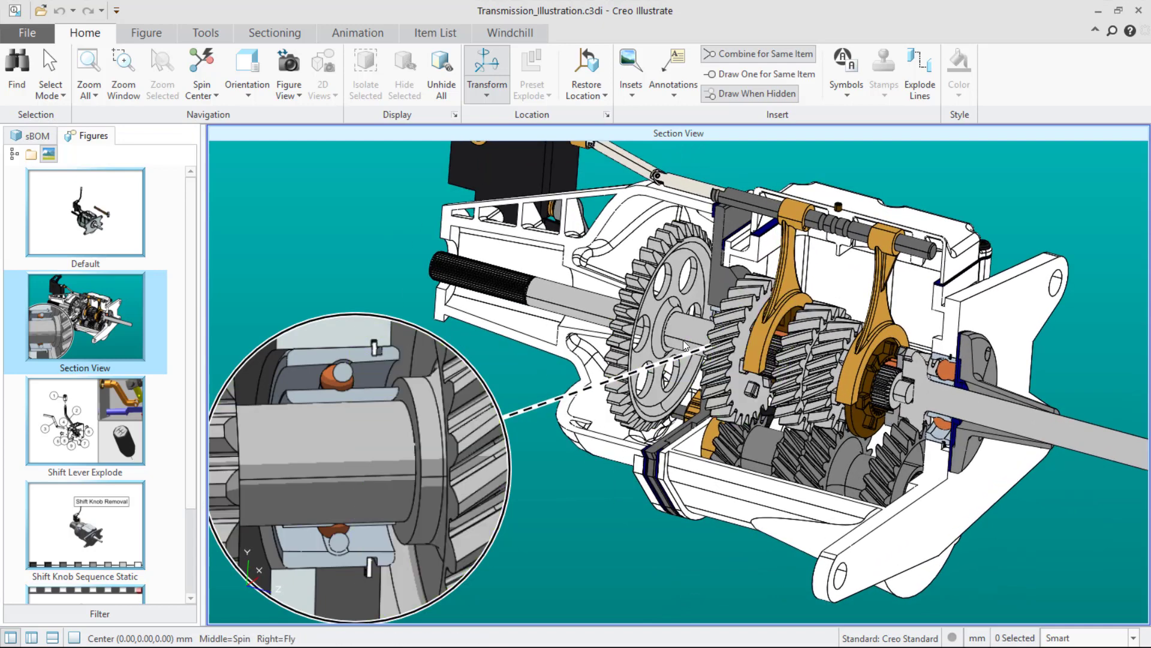
{"action": "left_click", "coordinate": [685, 345]}
Locate the selected gear's part in the sBOM tree.
{"action": "left_click", "coordinate": [34, 137]}
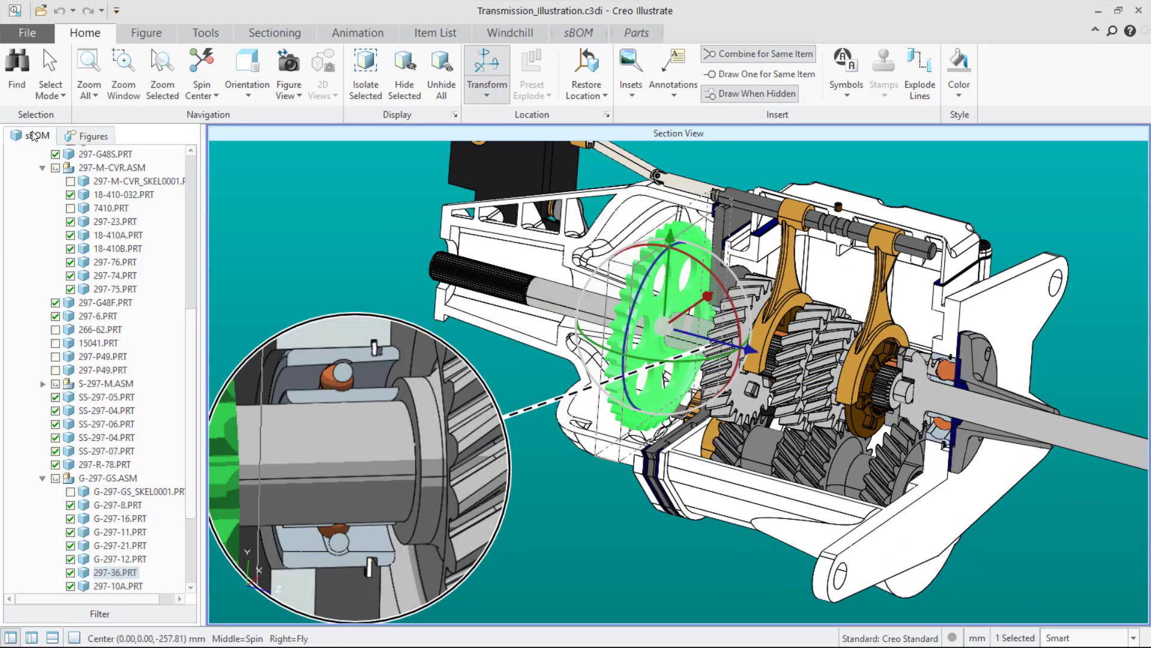
{"action": "left_click", "coordinate": [70, 572]}
{"action": "left_click", "coordinate": [70, 572]}
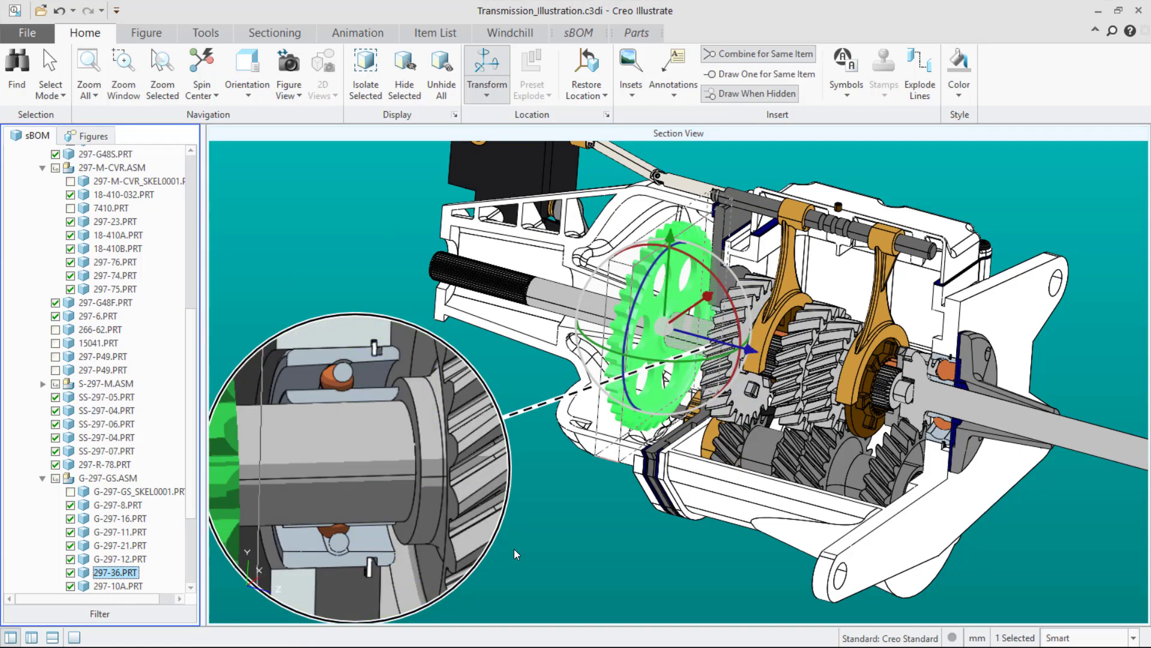
Turn on the section boundaries display.
{"action": "left_click", "coordinate": [575, 563]}
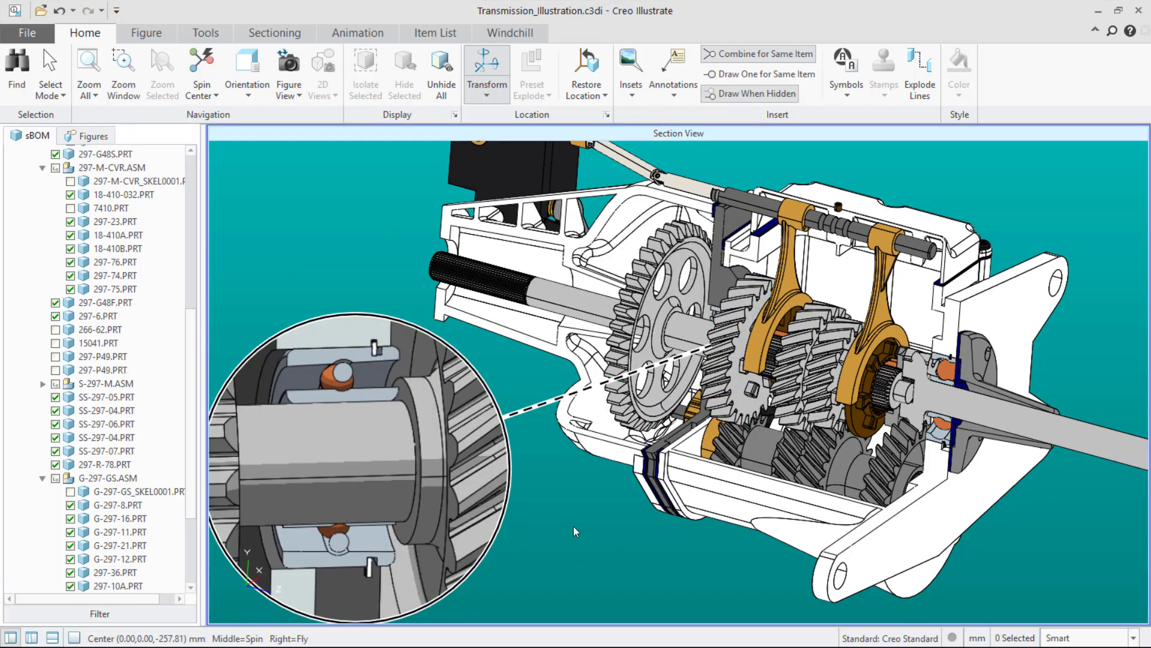
{"action": "left_click", "coordinate": [275, 32]}
{"action": "left_click", "coordinate": [256, 72]}
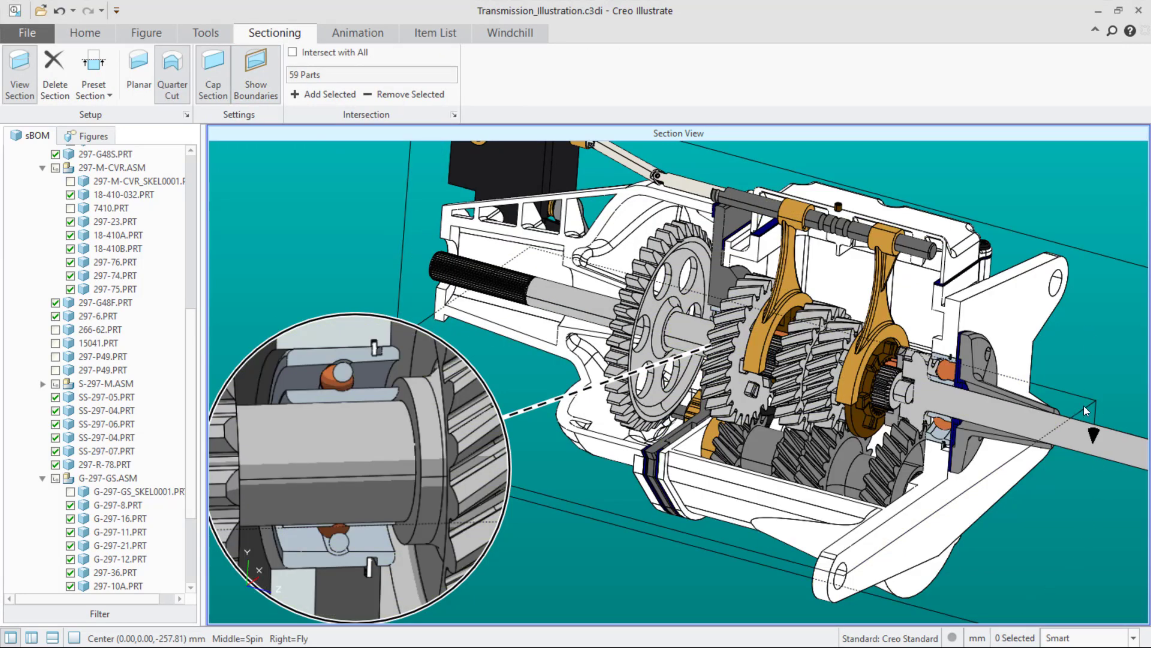
Shift the section plane slightly with its dragger and turn the section boundaries display off.
{"action": "left_click", "coordinate": [813, 568]}
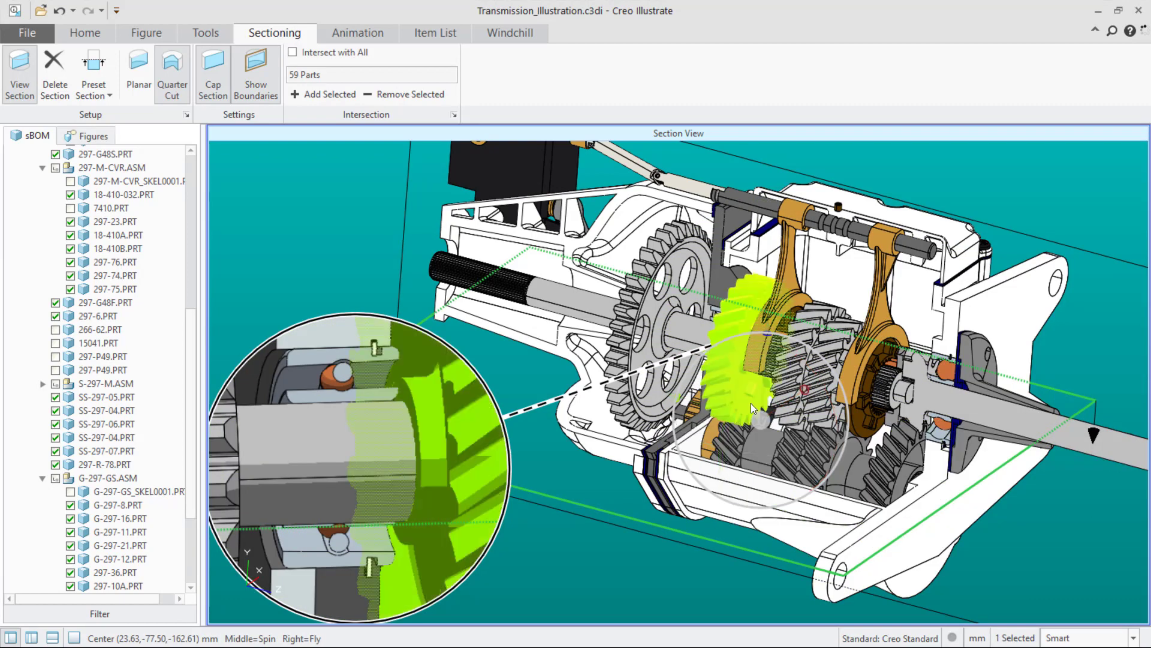
{"action": "mouse_move", "coordinate": [764, 392]}
{"action": "left_mouse_down"}
{"action": "mouse_move", "coordinate": [772, 352]}
{"action": "mouse_move", "coordinate": [772, 412]}
{"action": "left_mouse_up"}
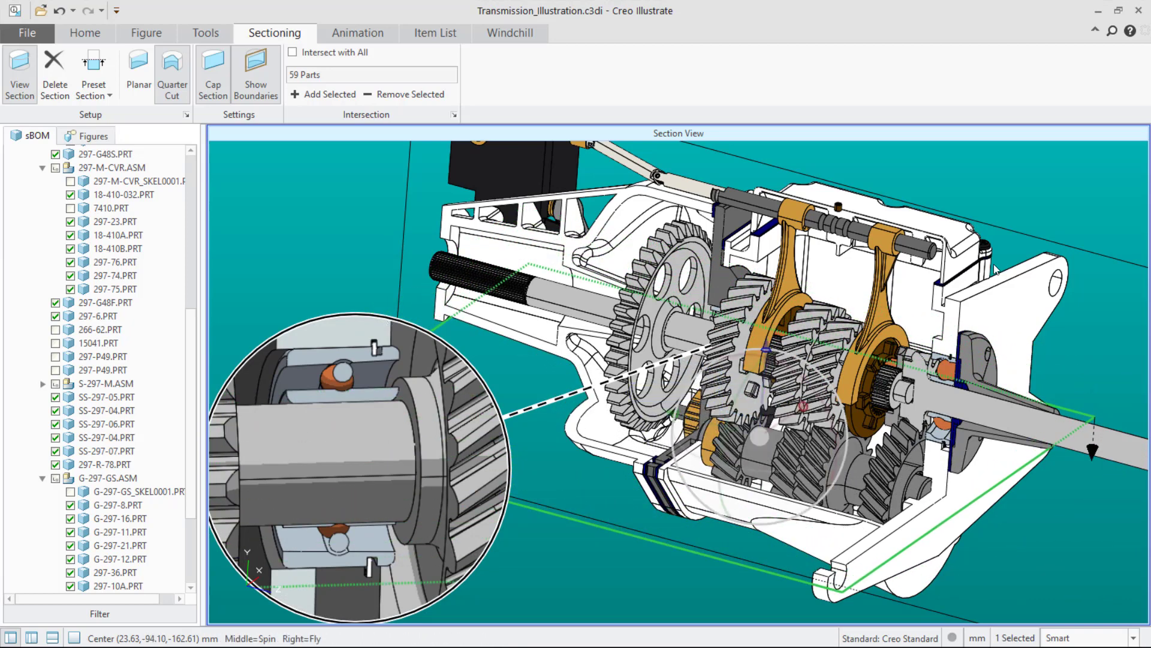
{"action": "left_click", "coordinate": [611, 174]}
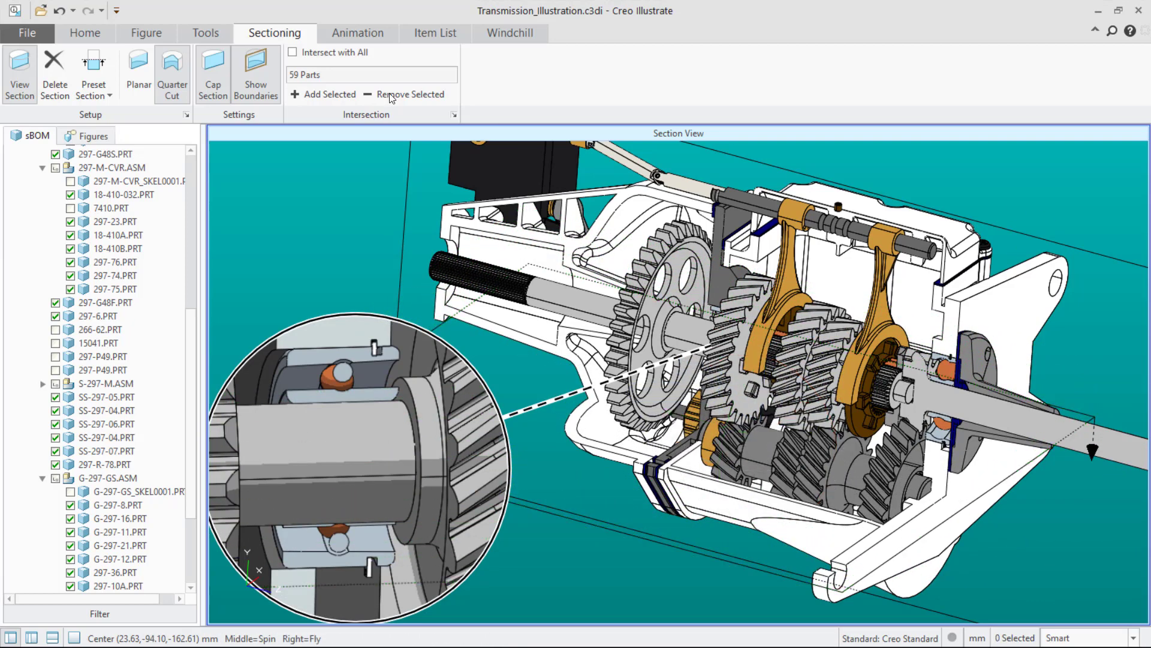
{"action": "left_click", "coordinate": [256, 72]}
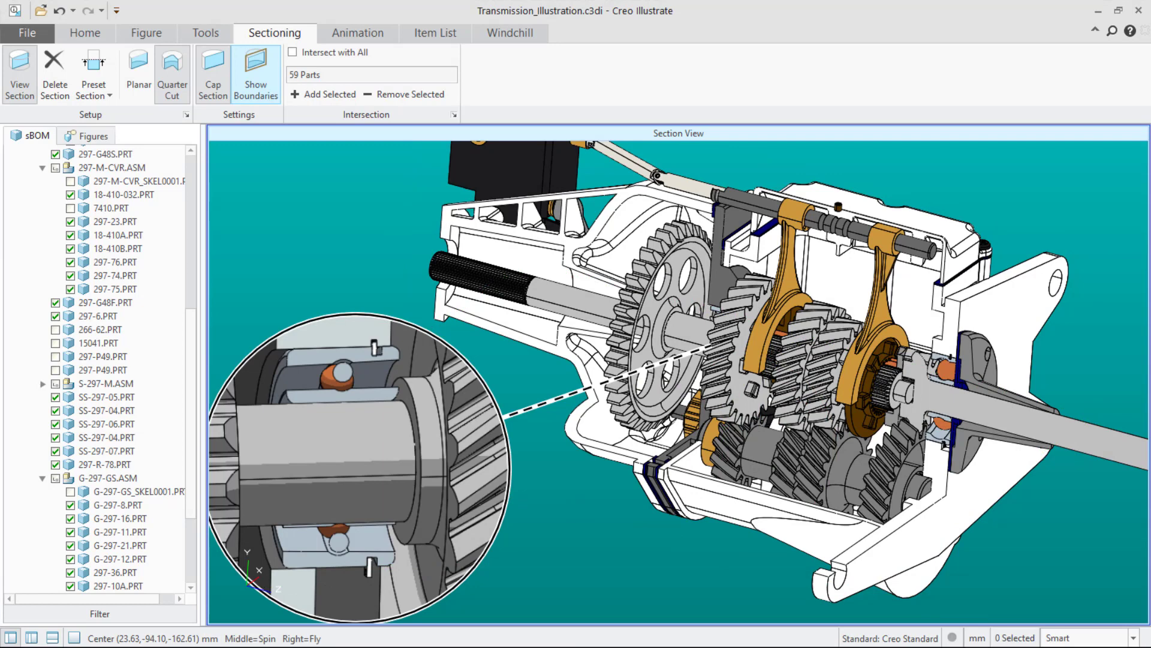
Open the Shift Lever Explode figure and select callouts and parts to highlight their matching components.
{"action": "left_click", "coordinate": [75, 138]}
{"action": "left_click", "coordinate": [89, 427]}
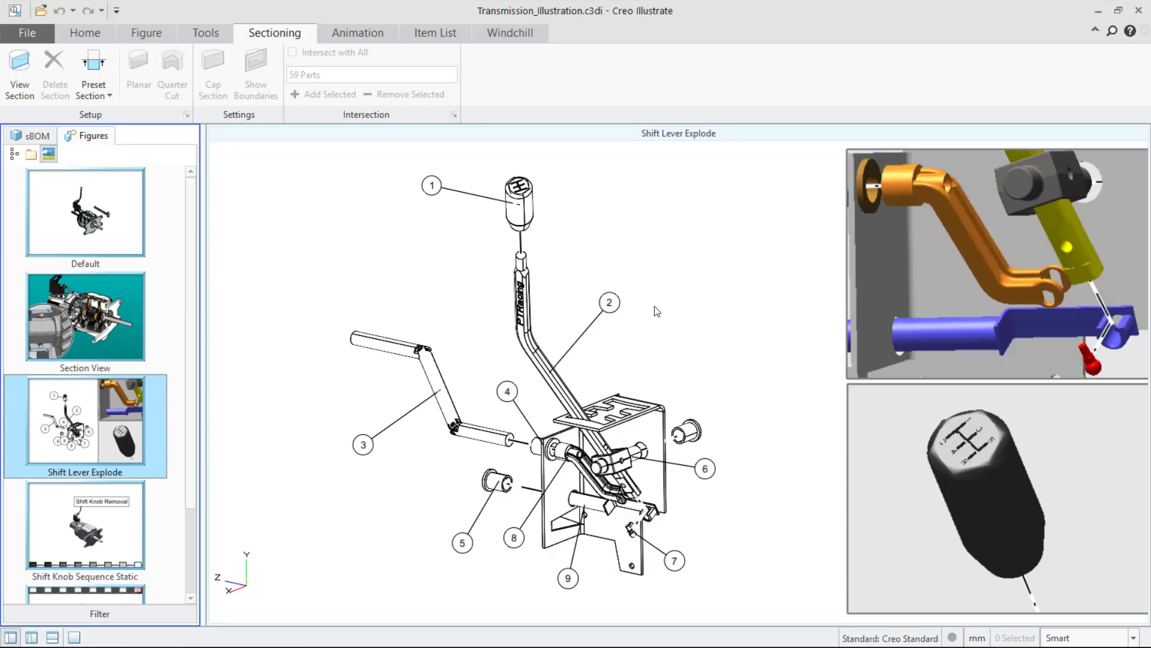
{"action": "left_click", "coordinate": [430, 187]}
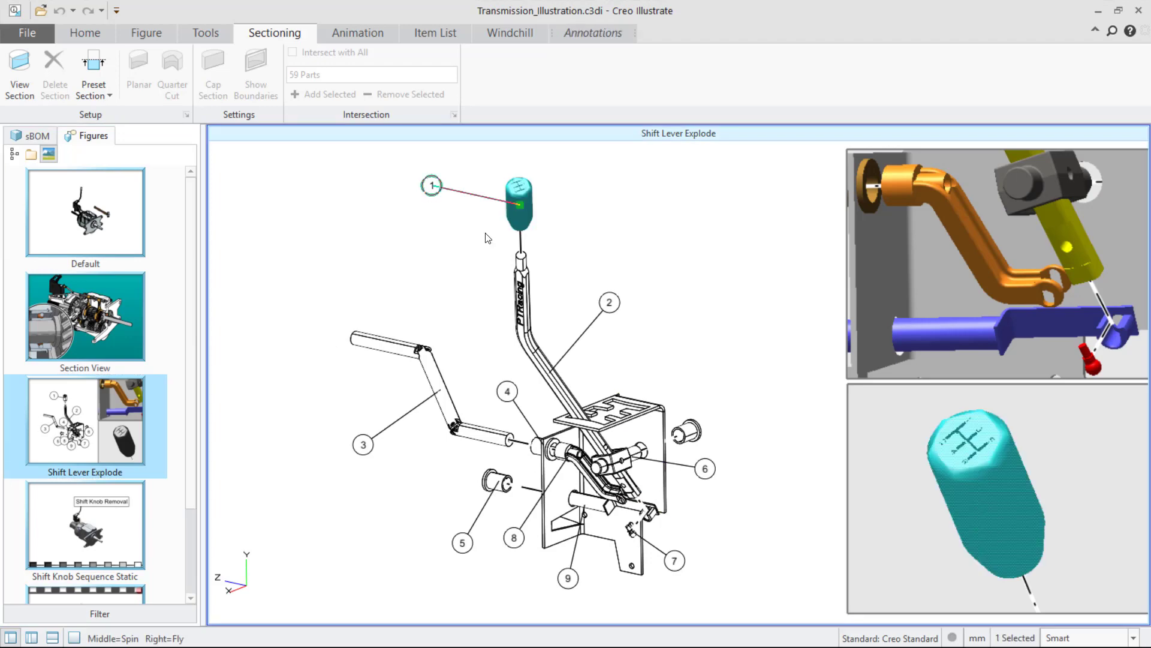
{"action": "left_click", "coordinate": [610, 303]}
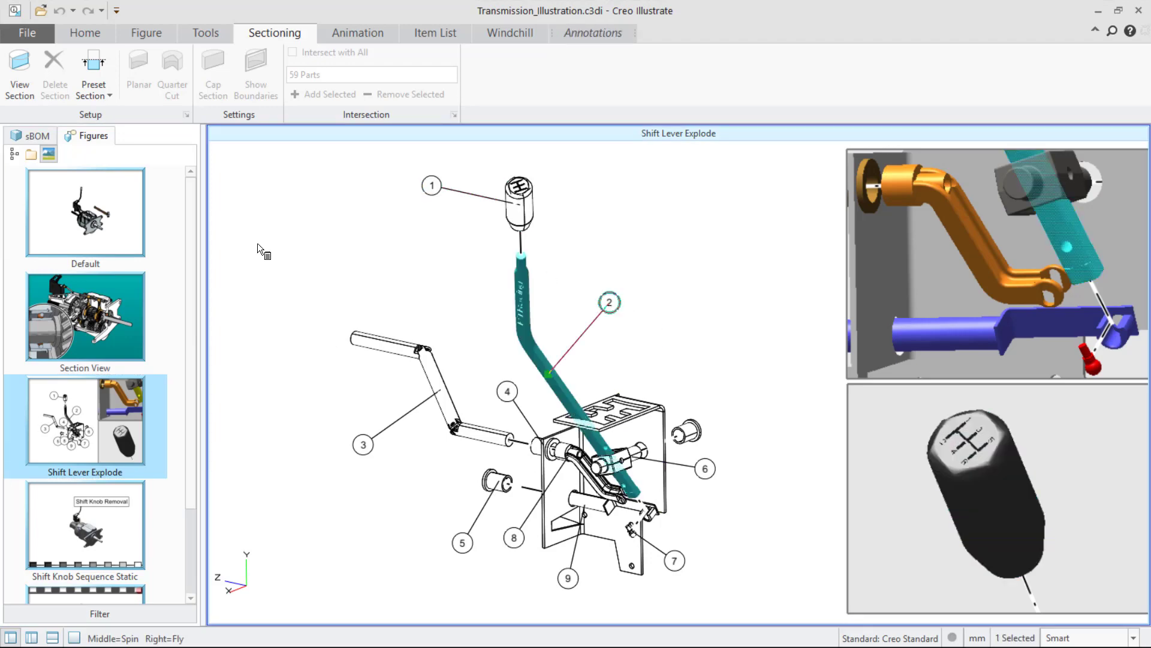
{"action": "left_click", "coordinate": [508, 393]}
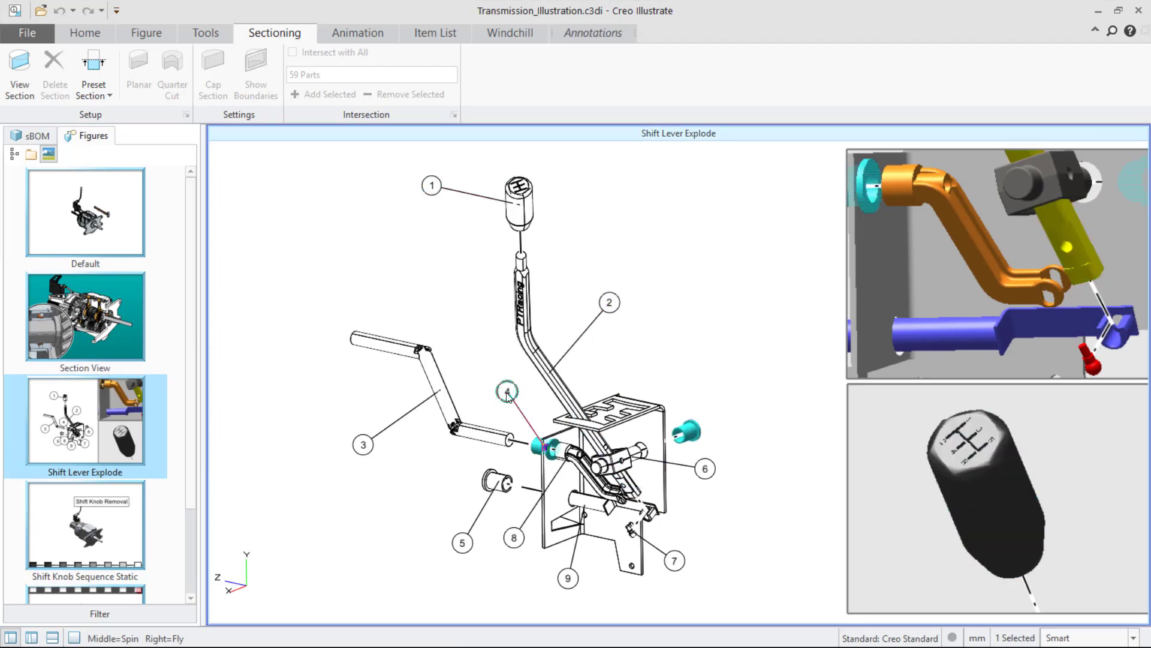
{"action": "left_click", "coordinate": [980, 261]}
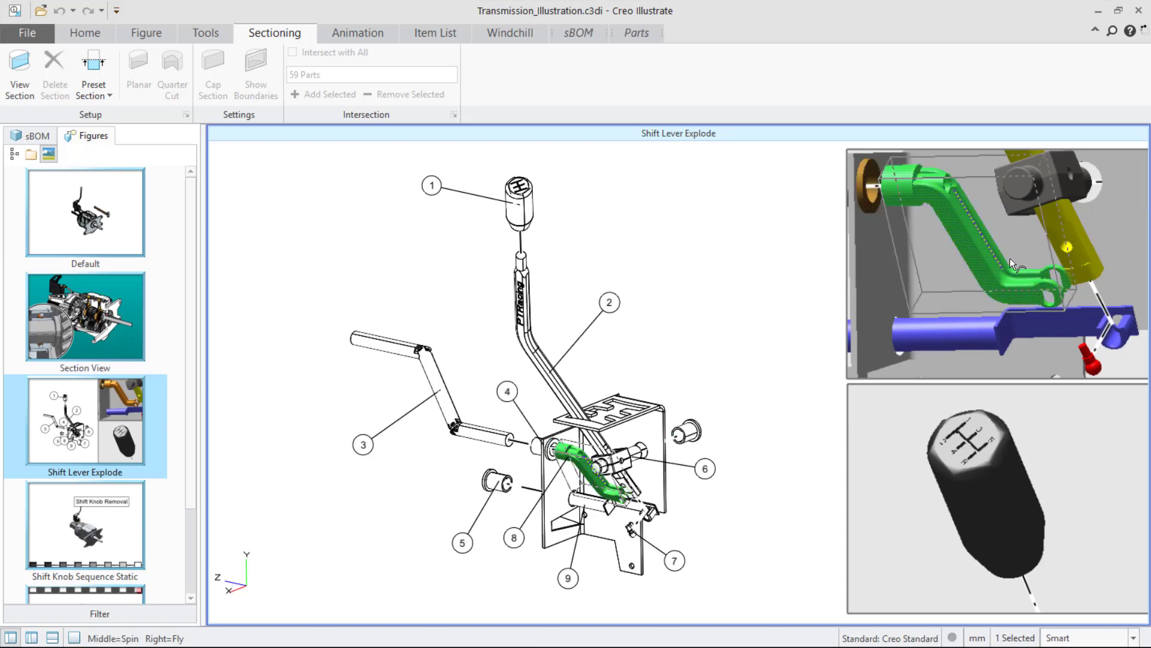
{"action": "left_click", "coordinate": [996, 512]}
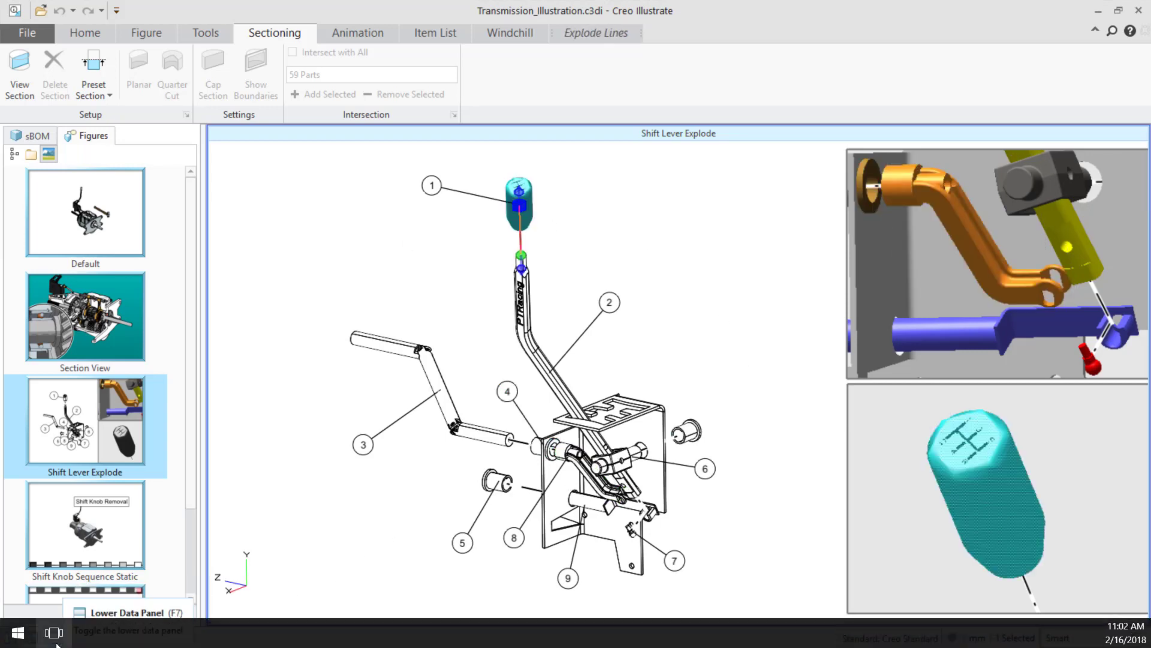
Show the lower data panel and select item list rows to highlight each listed part.
{"action": "left_click", "coordinate": [52, 637]}
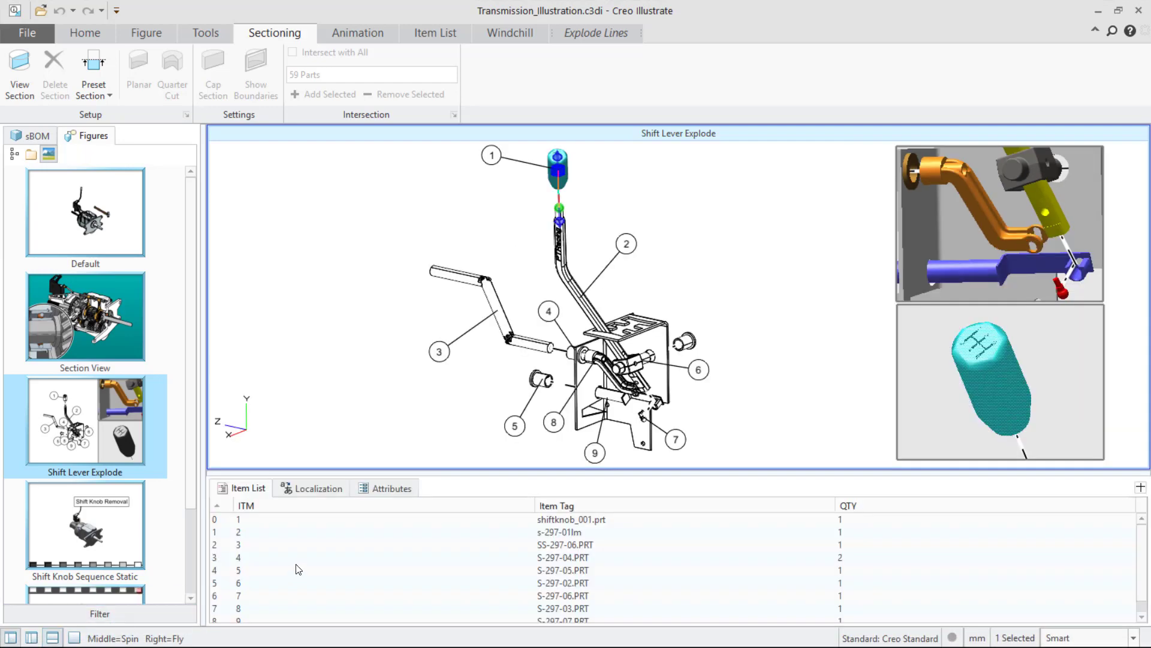
{"action": "left_click", "coordinate": [304, 522]}
{"action": "left_click", "coordinate": [306, 533]}
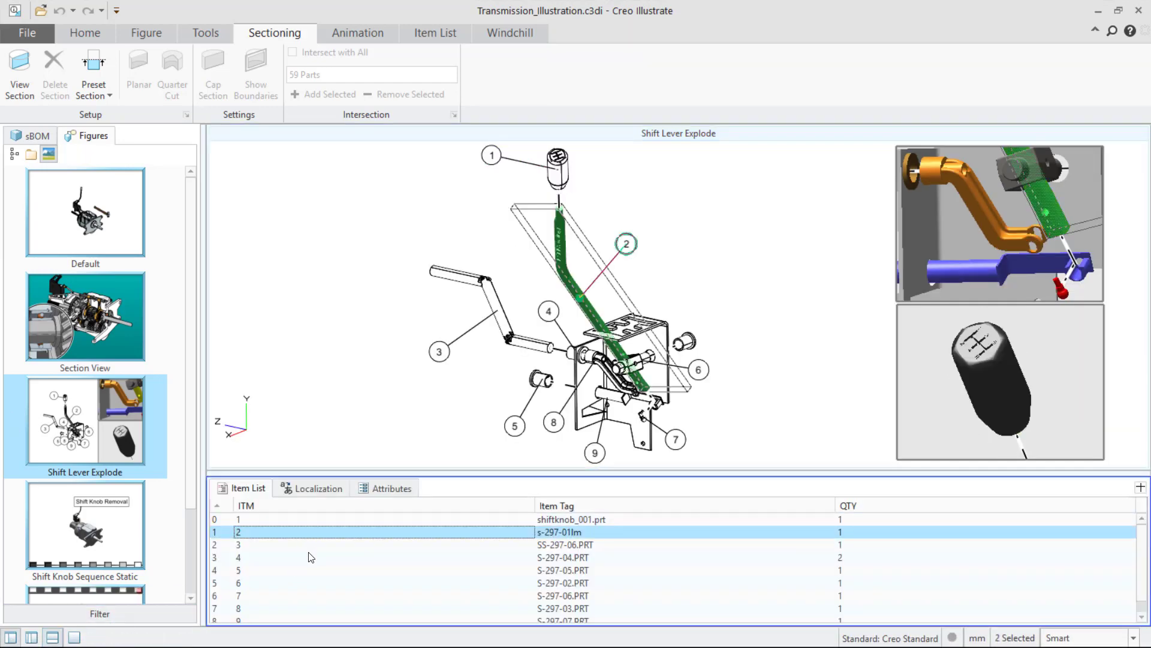
{"action": "left_click", "coordinate": [310, 557]}
{"action": "left_click", "coordinate": [315, 583]}
{"action": "left_click", "coordinate": [314, 572]}
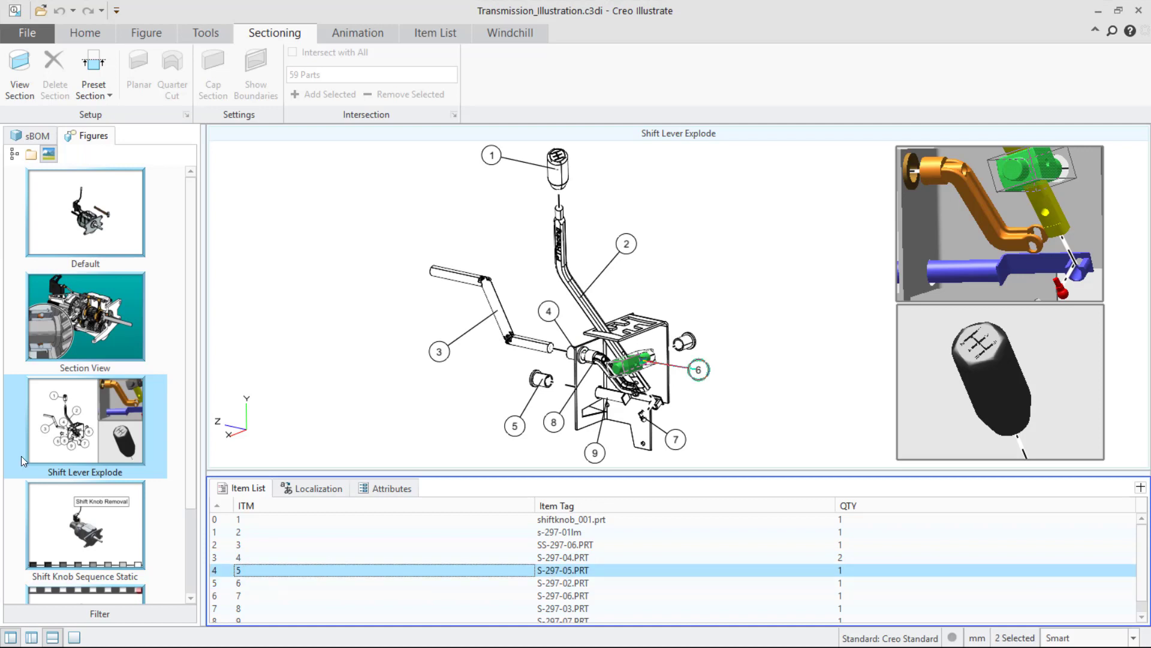
{"action": "left_click", "coordinate": [314, 584]}
{"action": "left_click", "coordinate": [314, 595]}
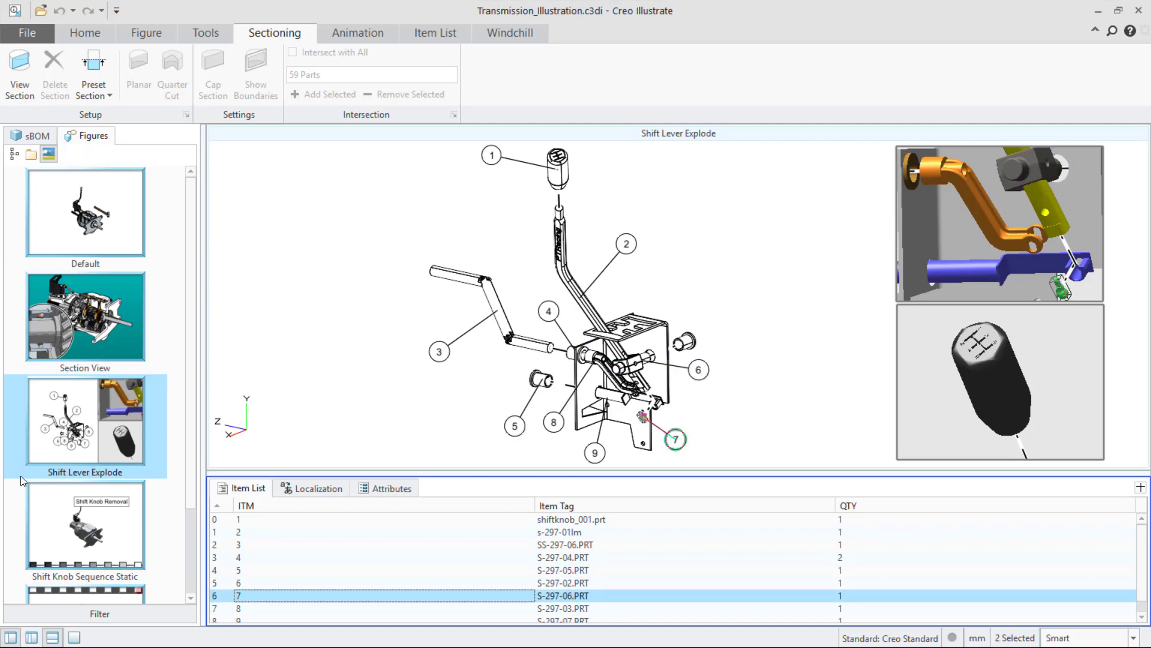
{"action": "left_click", "coordinate": [344, 608]}
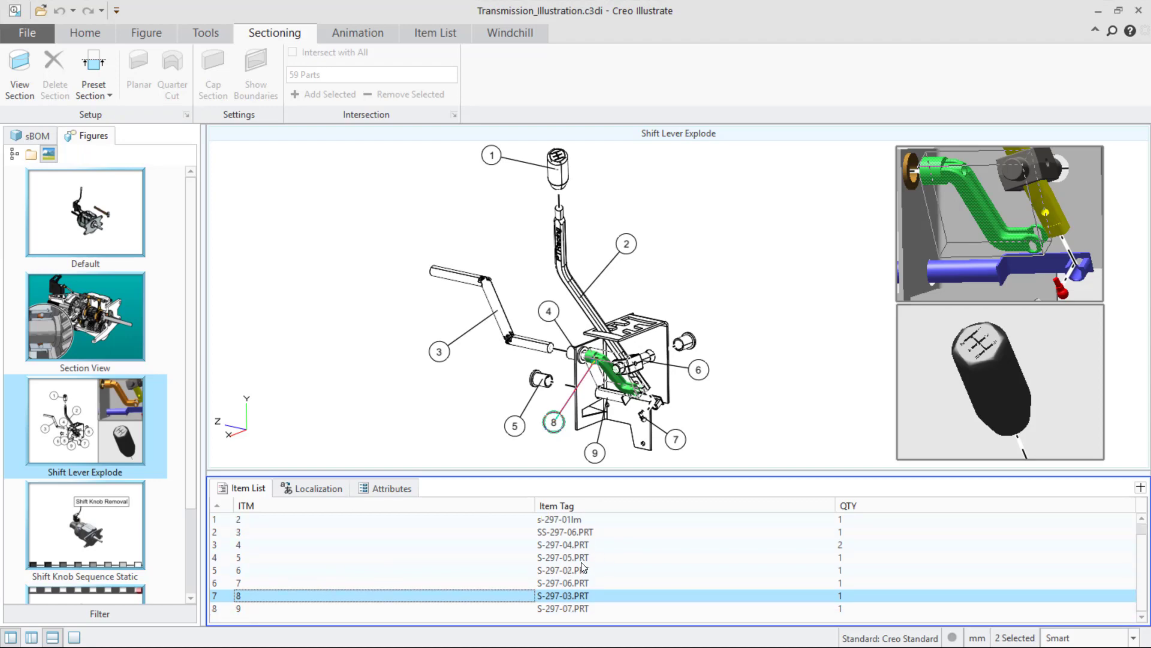
Select the base bracket, locate it in the sBOM tree, and add it to the item list.
{"action": "left_click", "coordinate": [754, 402]}
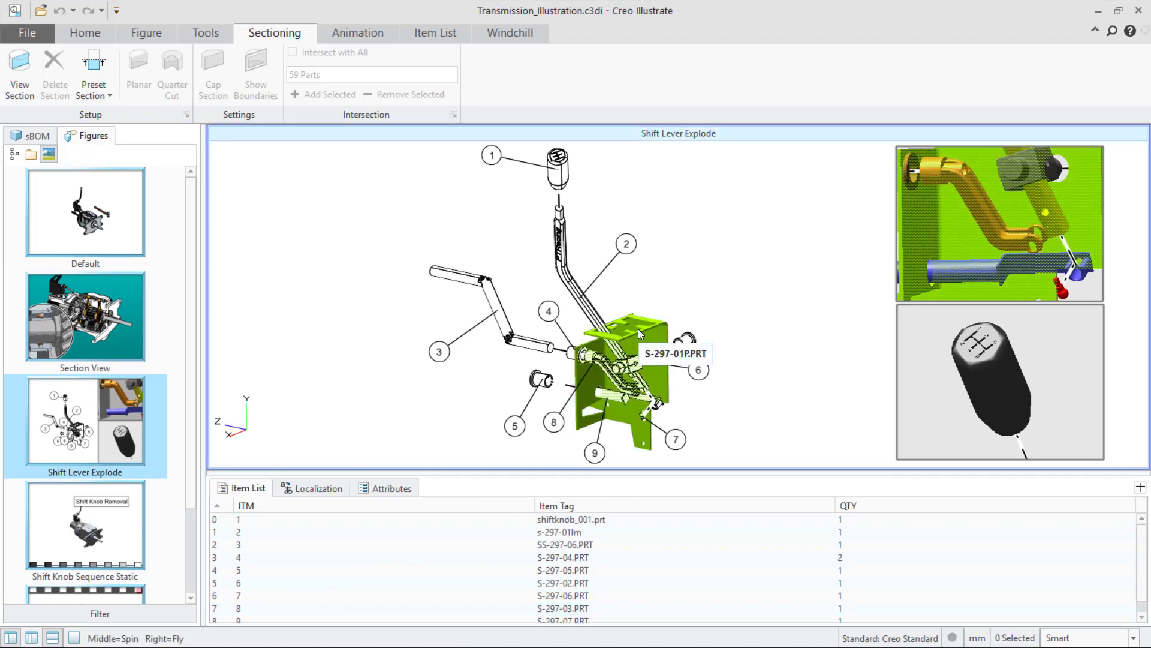
{"action": "left_click", "coordinate": [660, 337]}
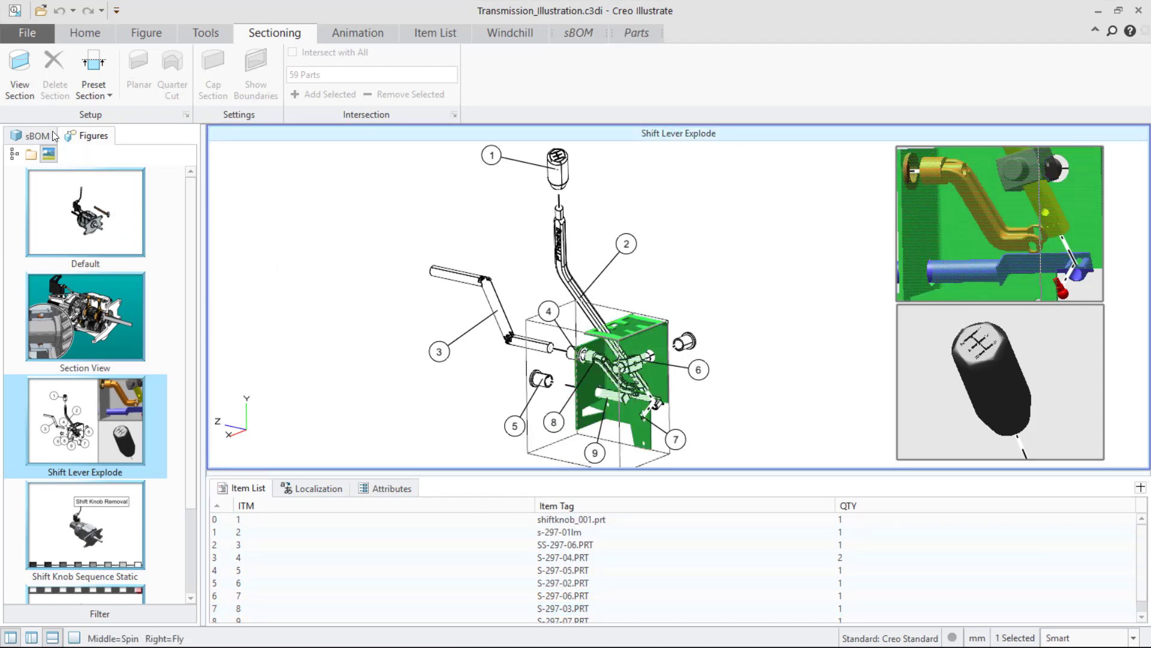
{"action": "left_click", "coordinate": [28, 136]}
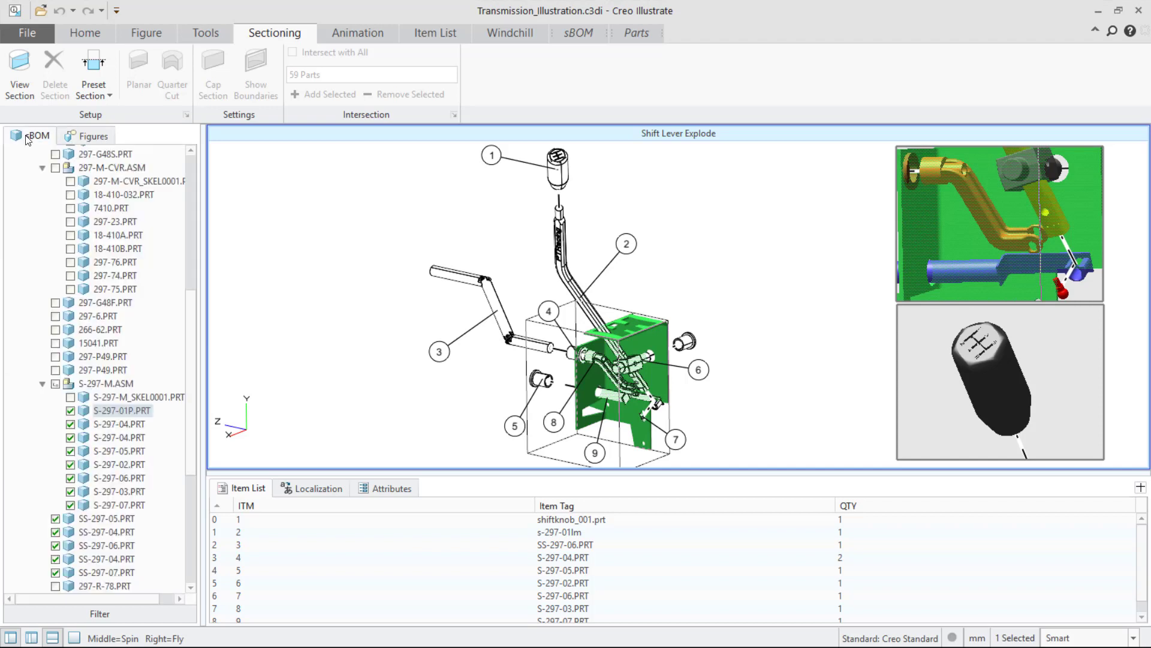
{"action": "left_click_drag", "start_coordinate": [115, 411], "coordinate": [270, 574]}
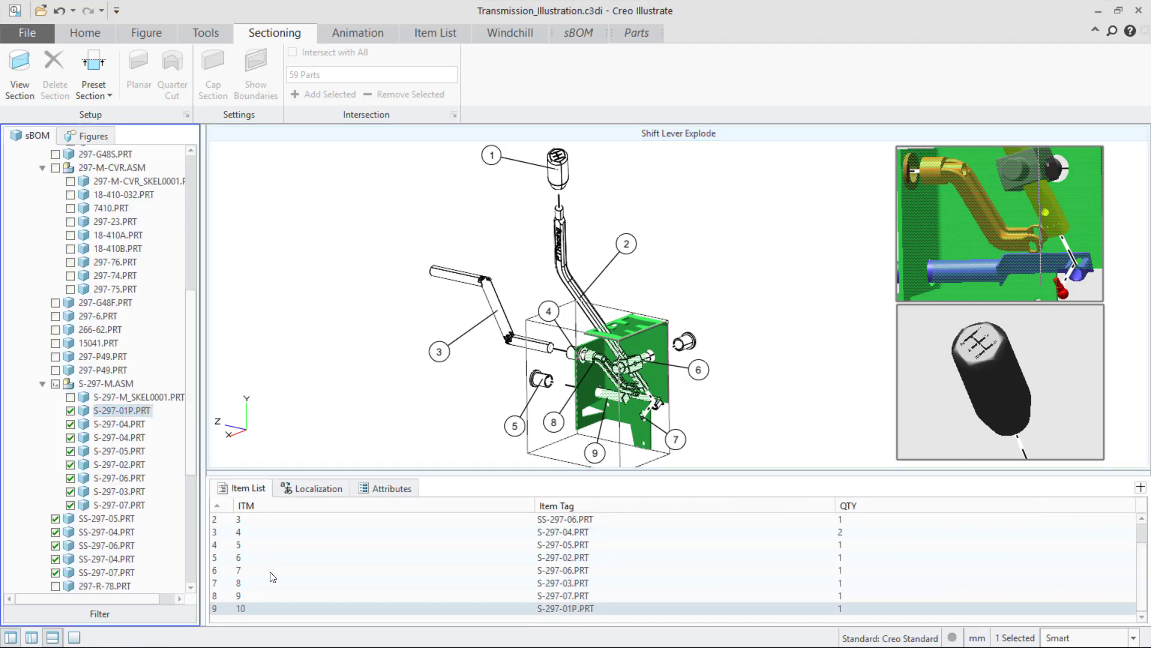
{"action": "left_click", "coordinate": [461, 610]}
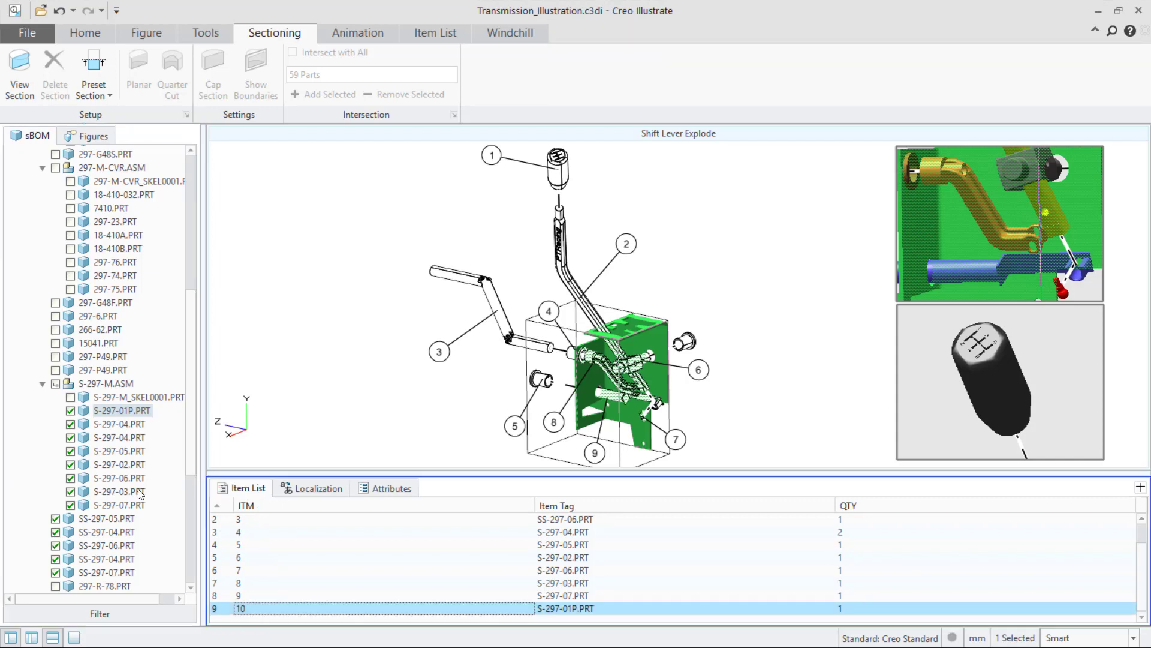
Attach an Item Number callout to the bracket, placing the balloon above it and adjusting its leader.
{"action": "left_click", "coordinate": [427, 34]}
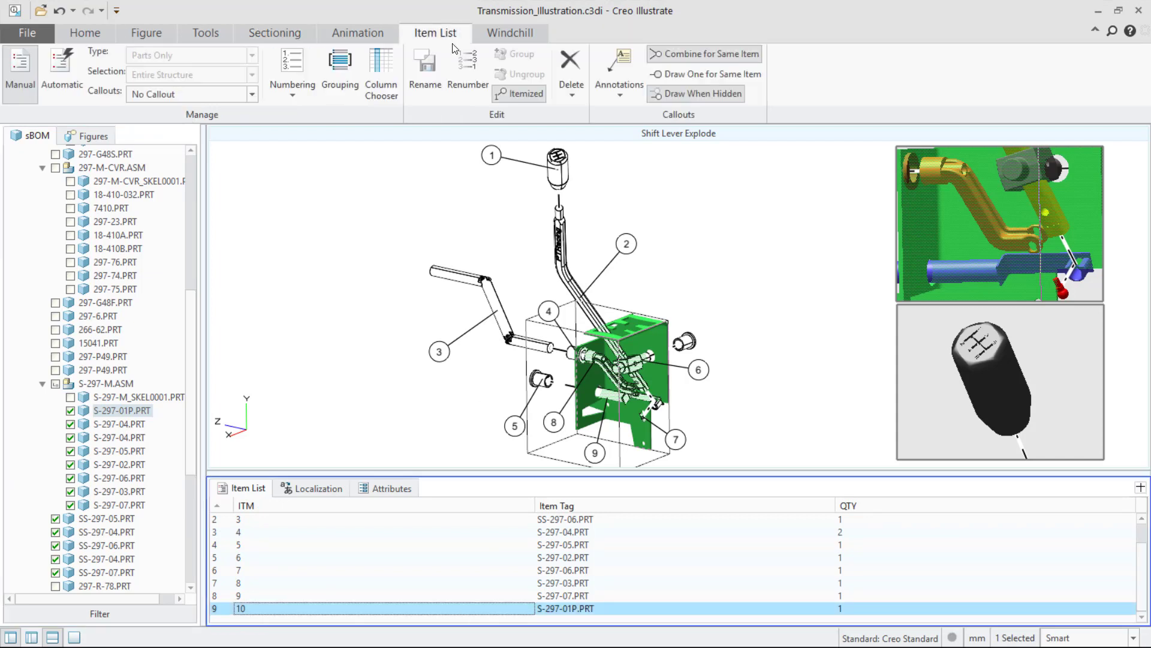
{"action": "left_click", "coordinate": [610, 87]}
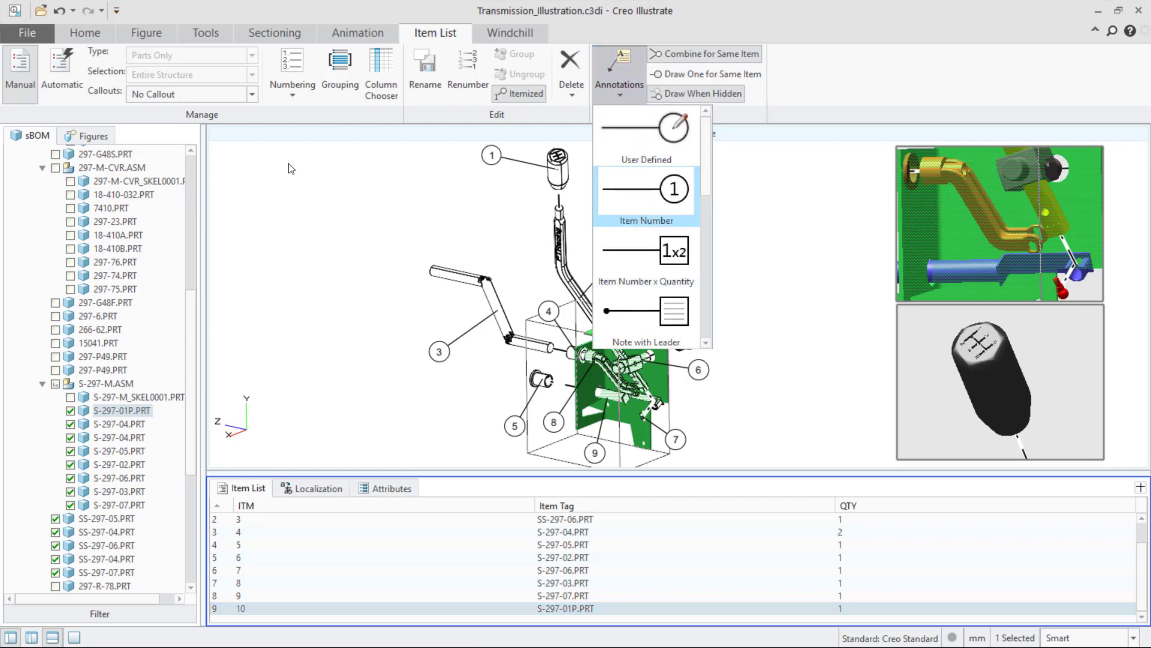
{"action": "left_click", "coordinate": [669, 202]}
{"action": "left_click_drag", "start_coordinate": [624, 443], "coordinate": [703, 244]}
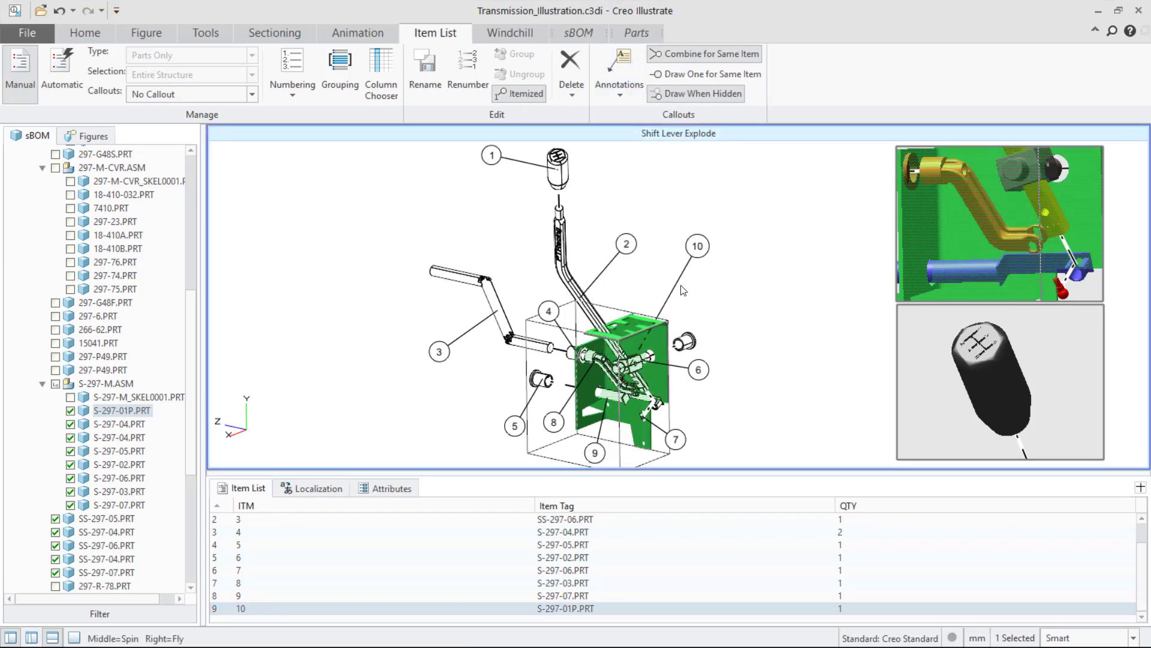
{"action": "left_click", "coordinate": [677, 294]}
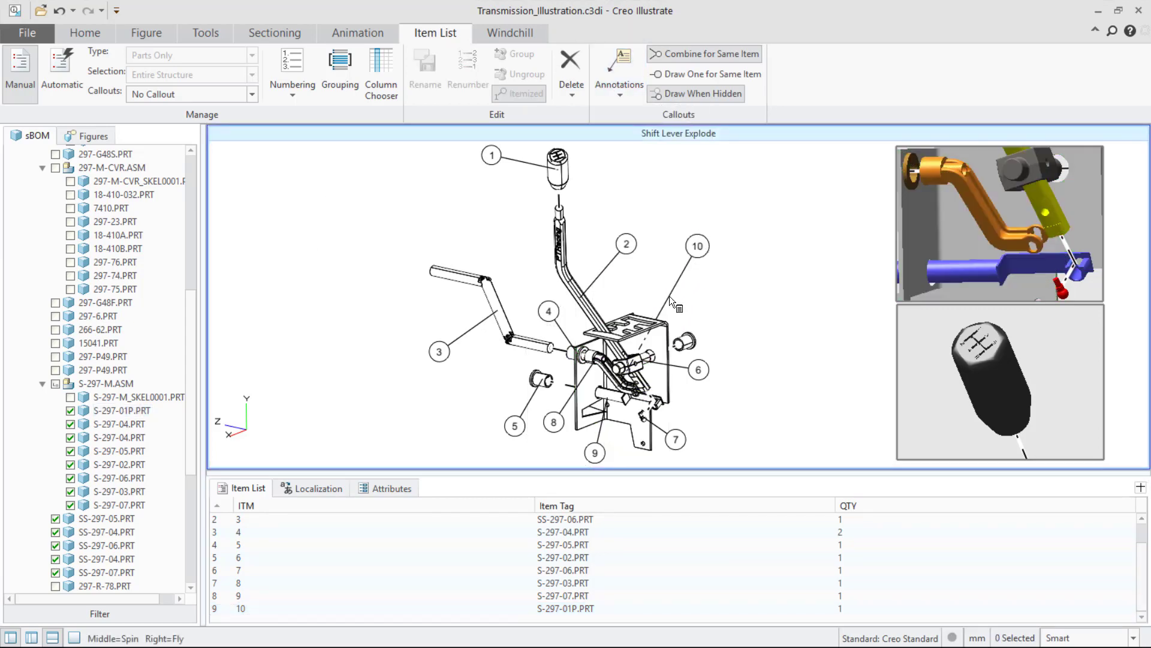
{"action": "mouse_move", "coordinate": [669, 297]}
{"action": "left_mouse_down"}
{"action": "mouse_move", "coordinate": [661, 350]}
{"action": "mouse_move", "coordinate": [629, 387]}
{"action": "mouse_move", "coordinate": [652, 323]}
{"action": "left_mouse_up"}
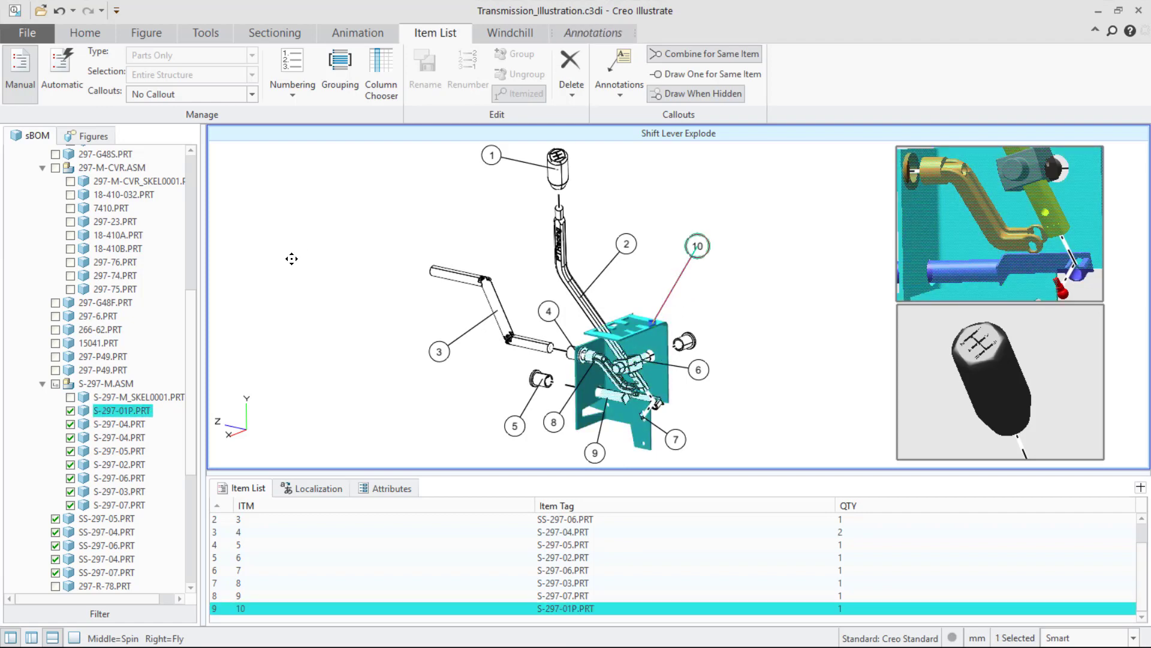
{"action": "left_click", "coordinate": [749, 312]}
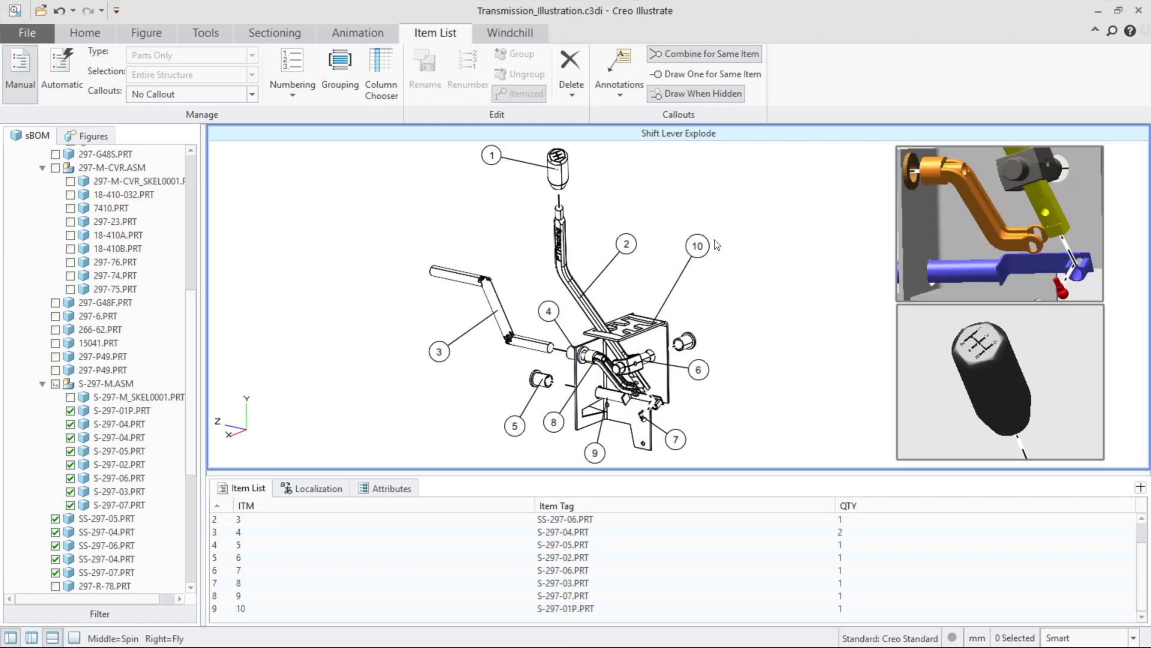
Renumber the bracket's item to sequence number 3 and select its callout to check it.
{"action": "left_click", "coordinate": [497, 608]}
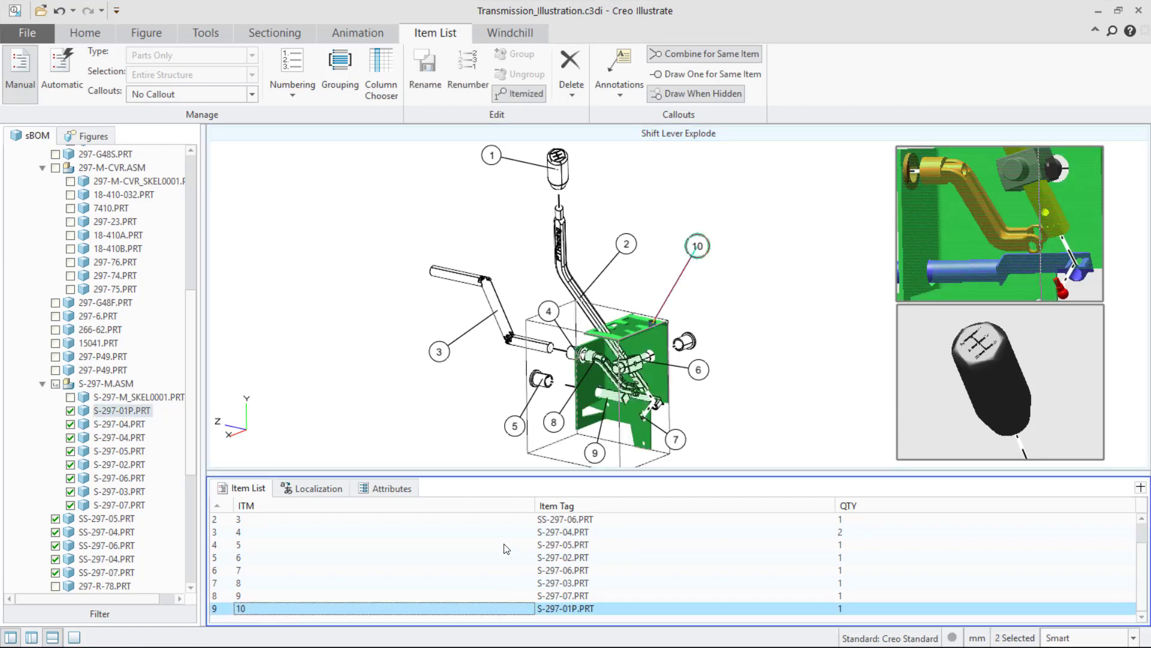
{"action": "left_click", "coordinate": [456, 90]}
{"action": "left_click_drag", "start_coordinate": [560, 255], "coordinate": [332, 224]}
{"action": "left_click", "coordinate": [250, 293]}
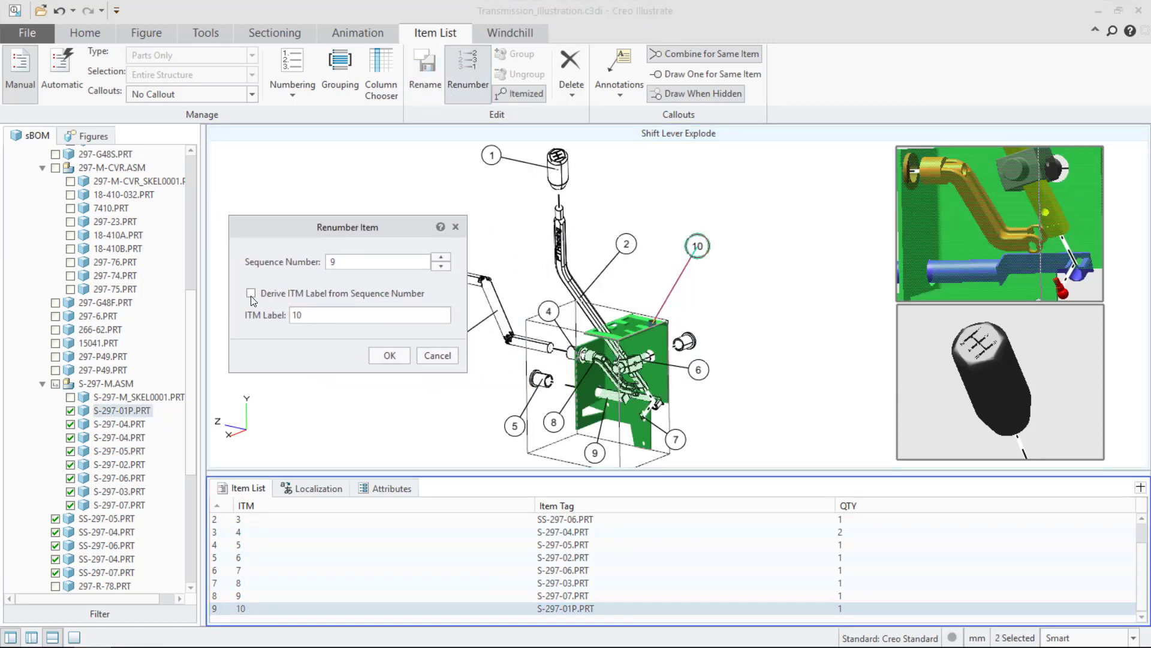
{"action": "left_click", "coordinate": [441, 267]}
{"action": "left_click", "coordinate": [390, 355]}
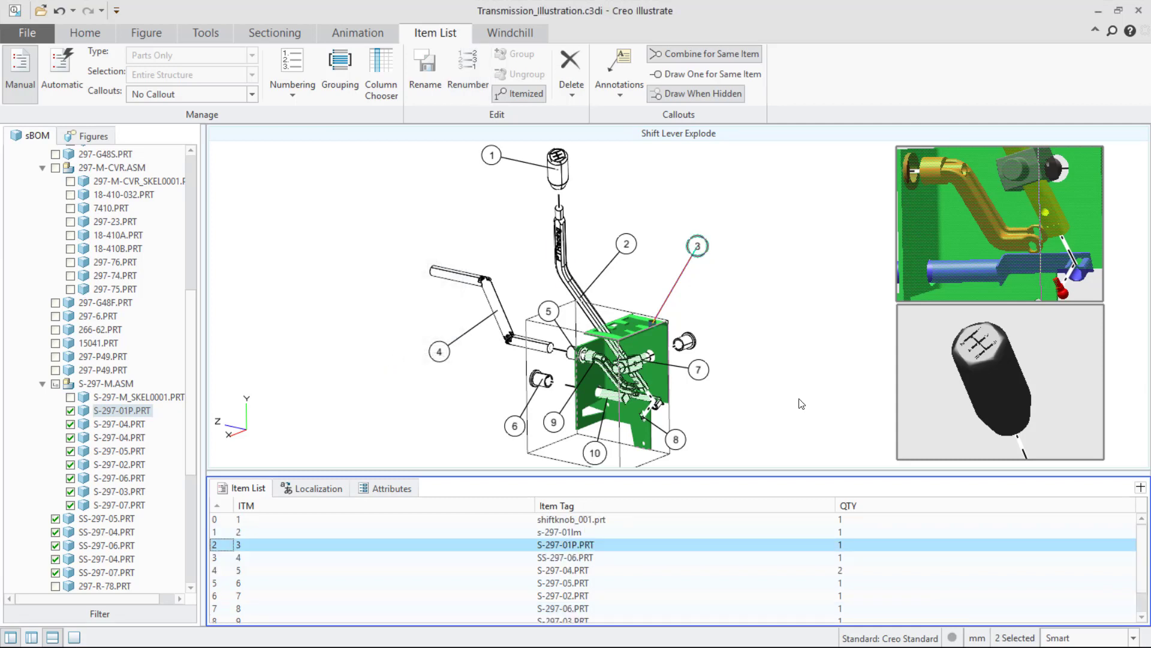
{"action": "left_click", "coordinate": [410, 276]}
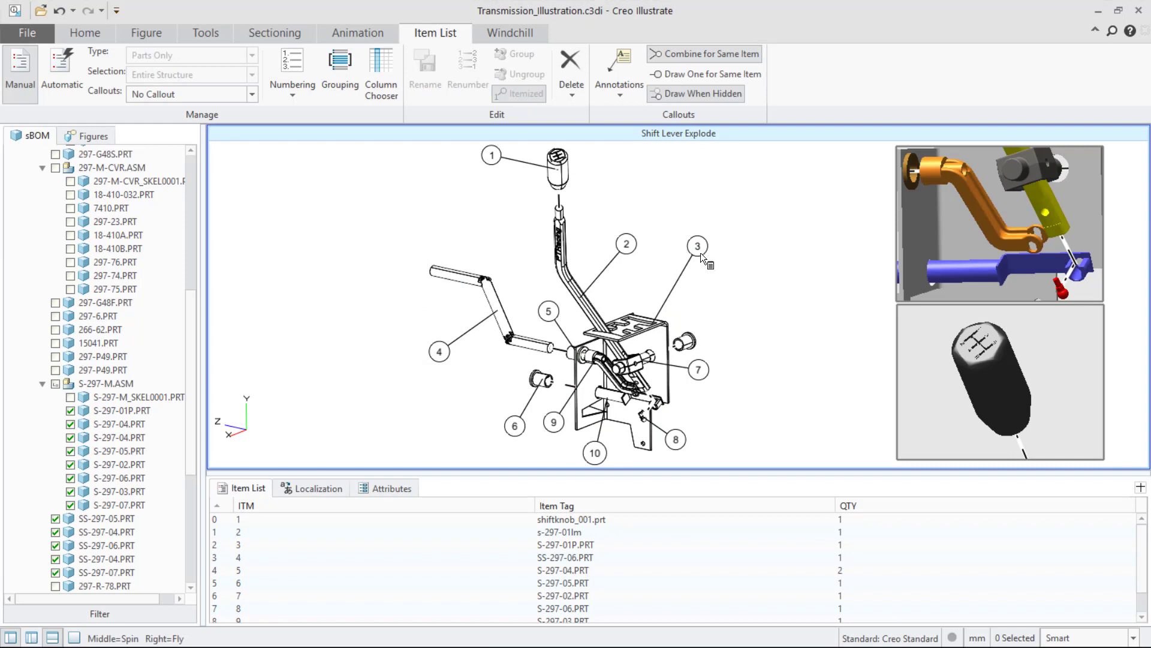
{"action": "left_click", "coordinate": [697, 247]}
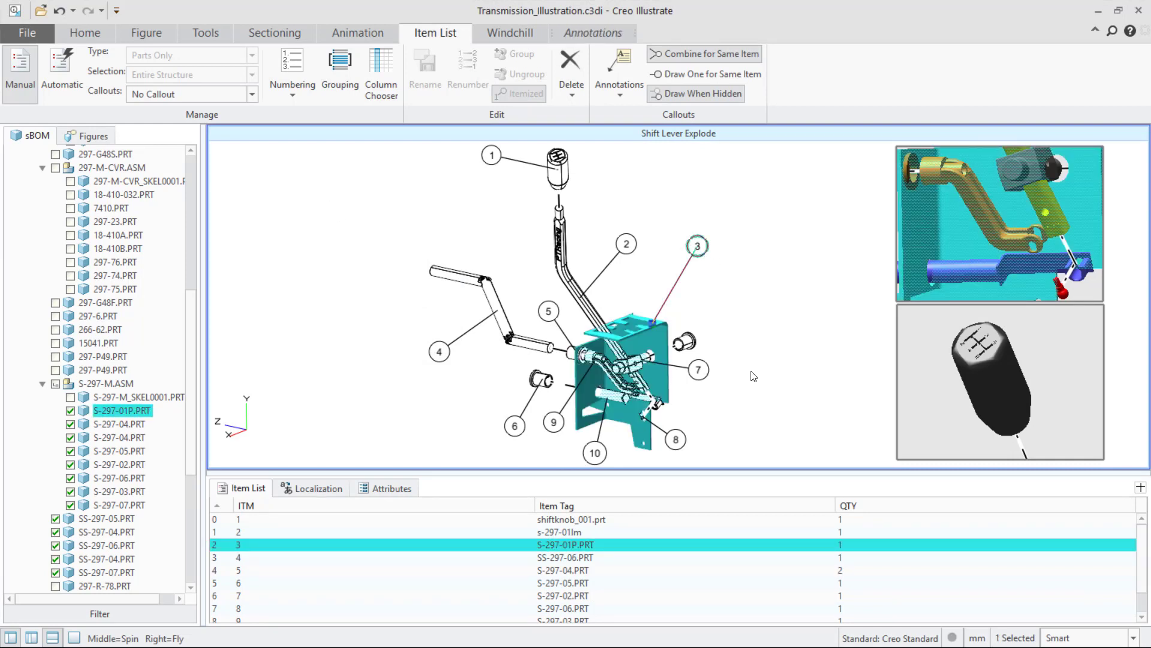
{"action": "left_click", "coordinate": [756, 376]}
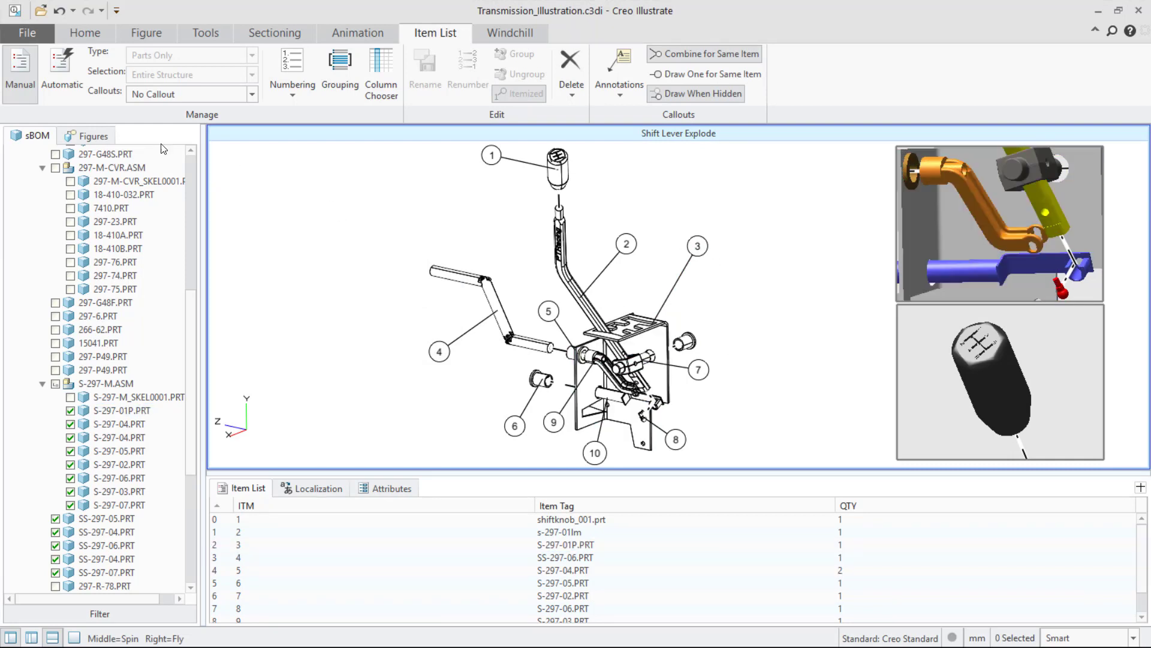
Open the Shift Knob Sequence Static figure and hide the lower data panel.
{"action": "left_click", "coordinate": [83, 137]}
{"action": "scroll", "coordinate": [190, 341], "scroll_direction": "down", "scroll_amount": 1}
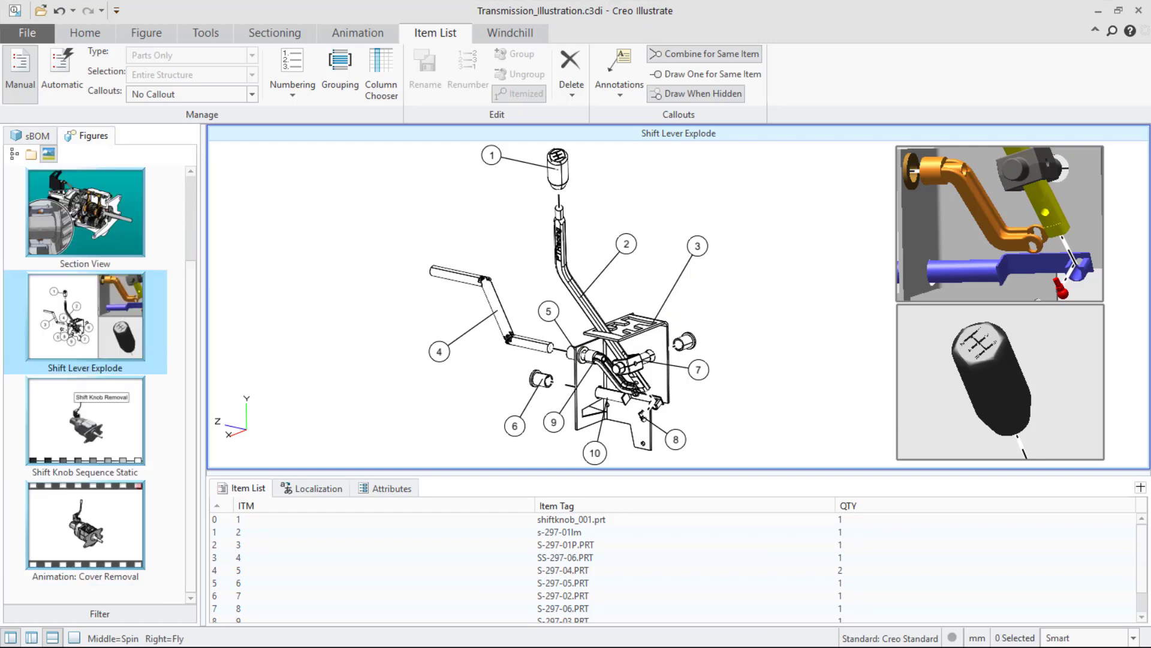
{"action": "left_click", "coordinate": [85, 421]}
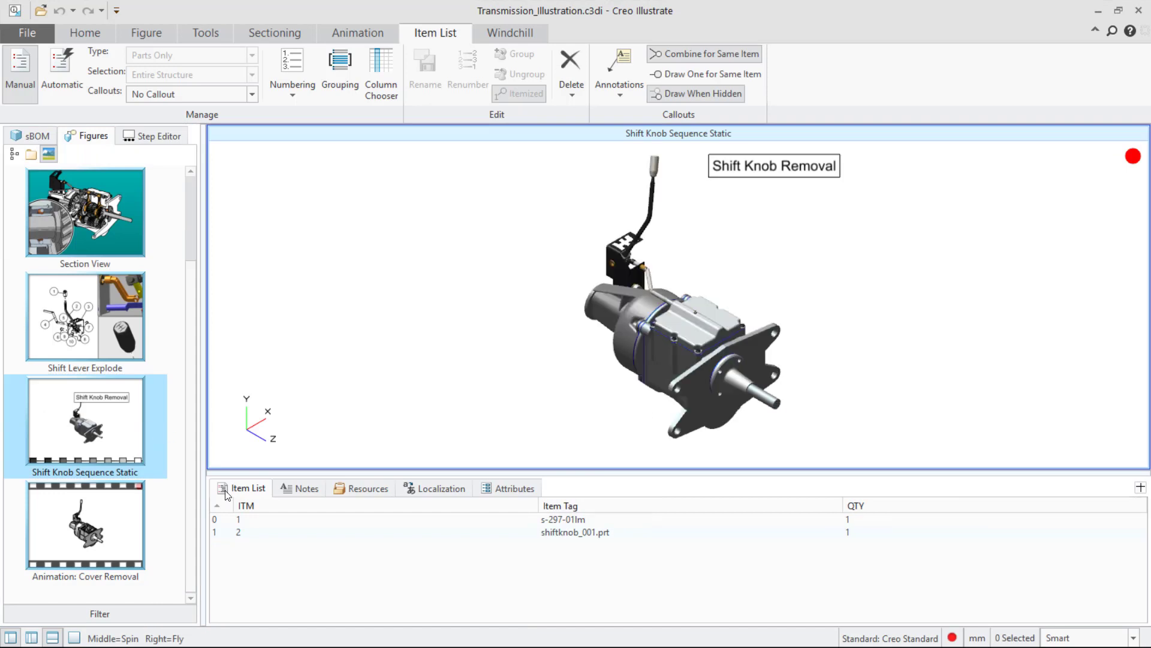
{"action": "left_click", "coordinate": [52, 638]}
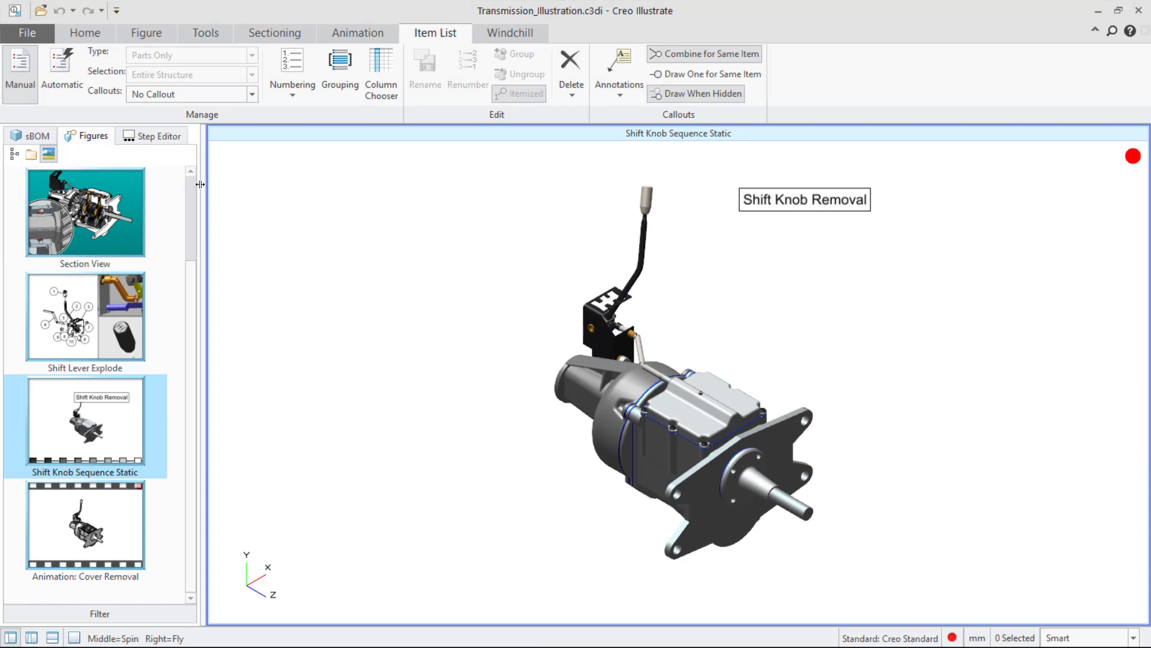
Step through Steps 1 to 3 of the Shift Knob Sequence Static figure in the Step Editor, hiding the lower panel.
{"action": "left_click", "coordinate": [152, 137]}
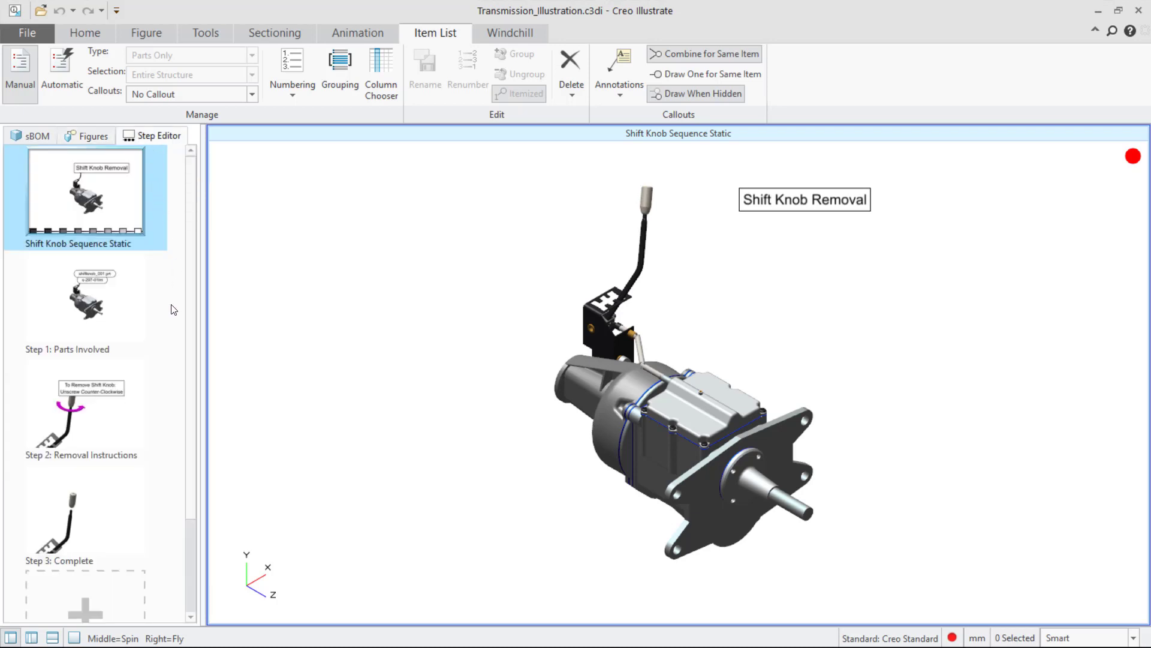
{"action": "left_click", "coordinate": [96, 307]}
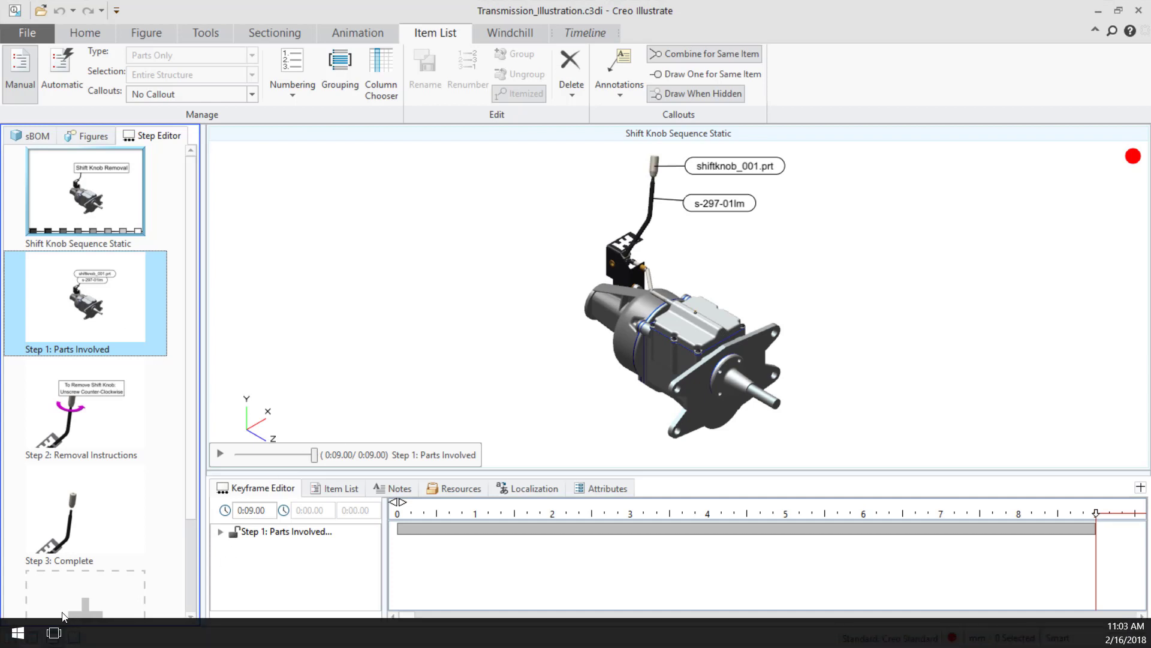
{"action": "left_click", "coordinate": [53, 637]}
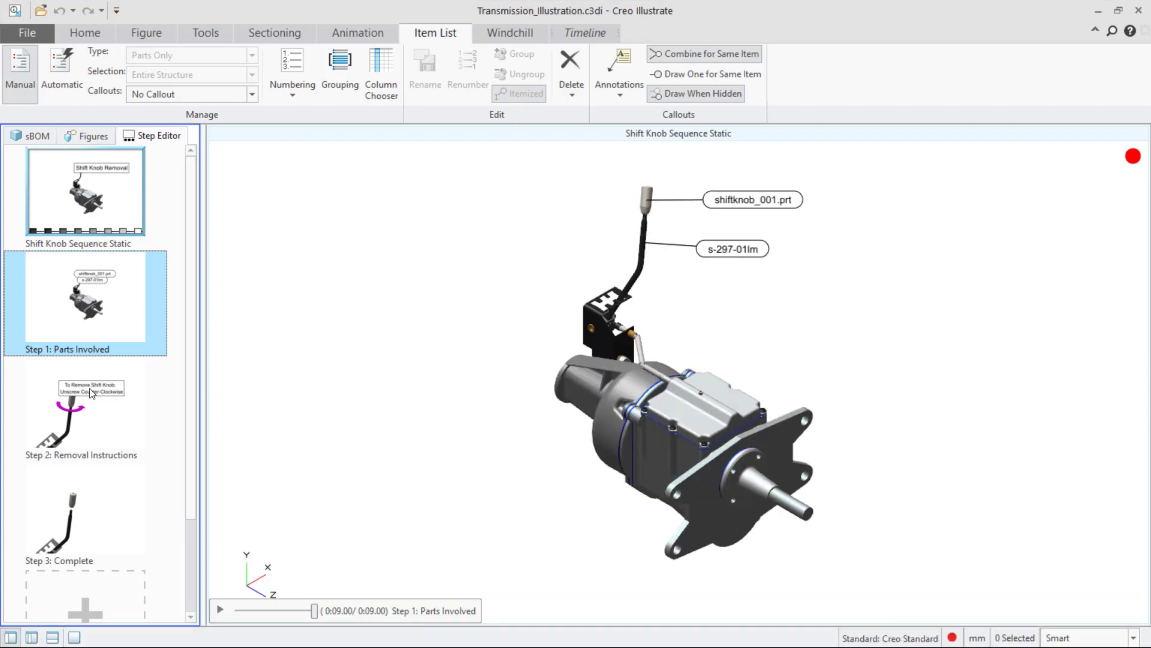
{"action": "left_click", "coordinate": [101, 420]}
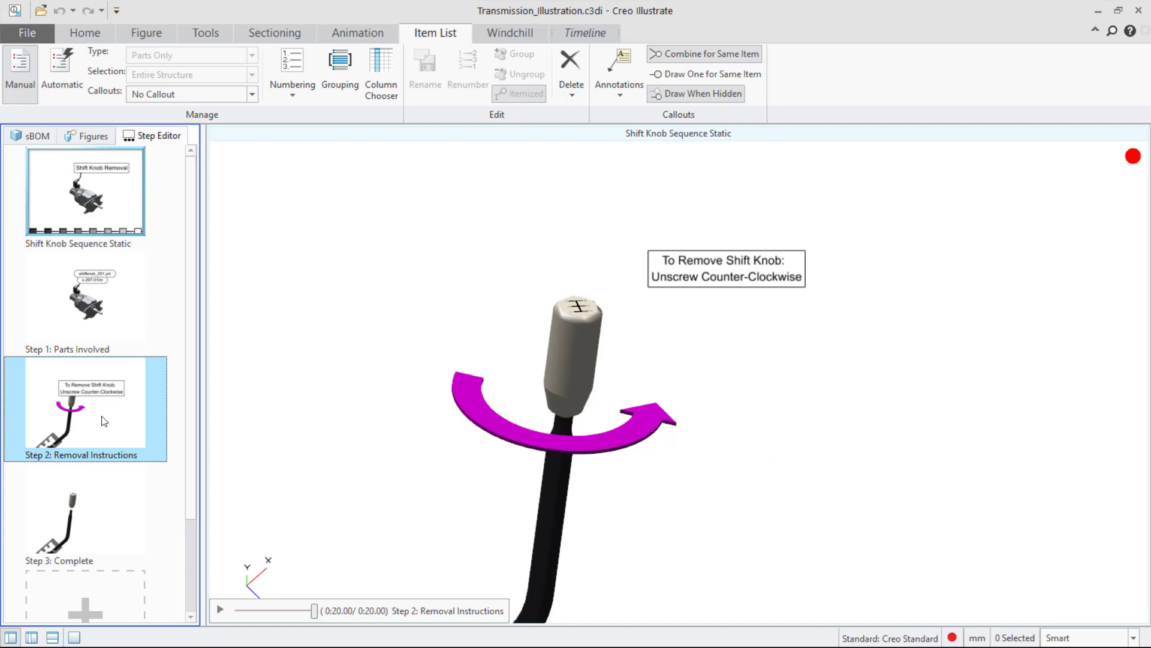
{"action": "left_click", "coordinate": [82, 520]}
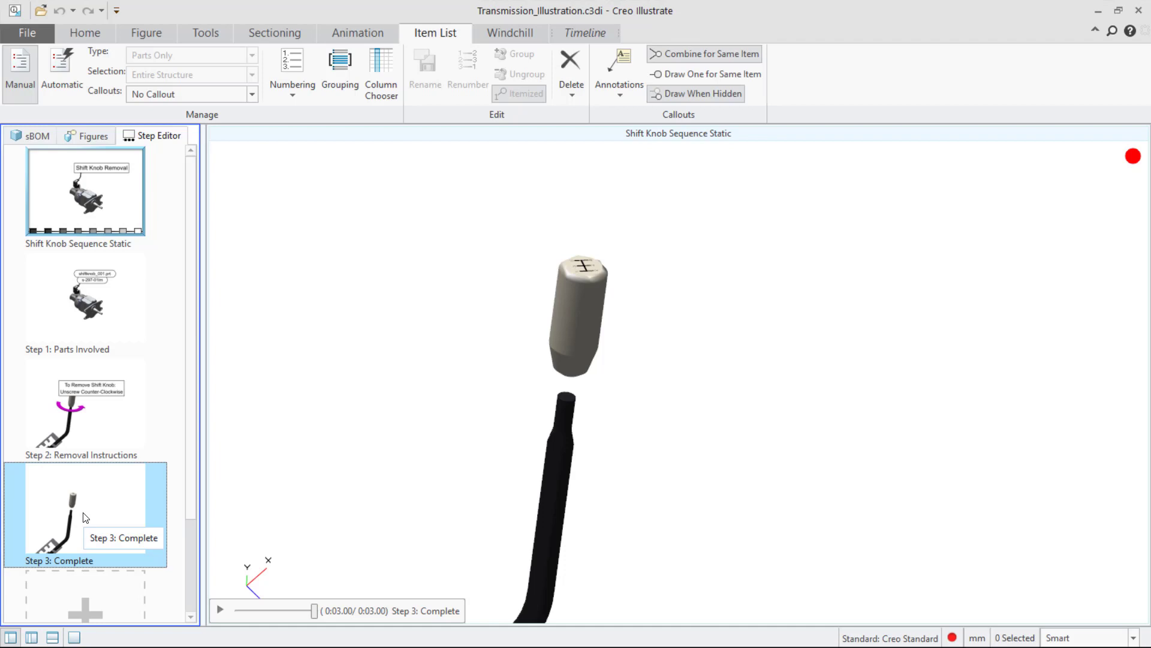
Open the Animation: Cover Removal figure and play its animation.
{"action": "left_click", "coordinate": [93, 138]}
{"action": "left_click", "coordinate": [104, 546]}
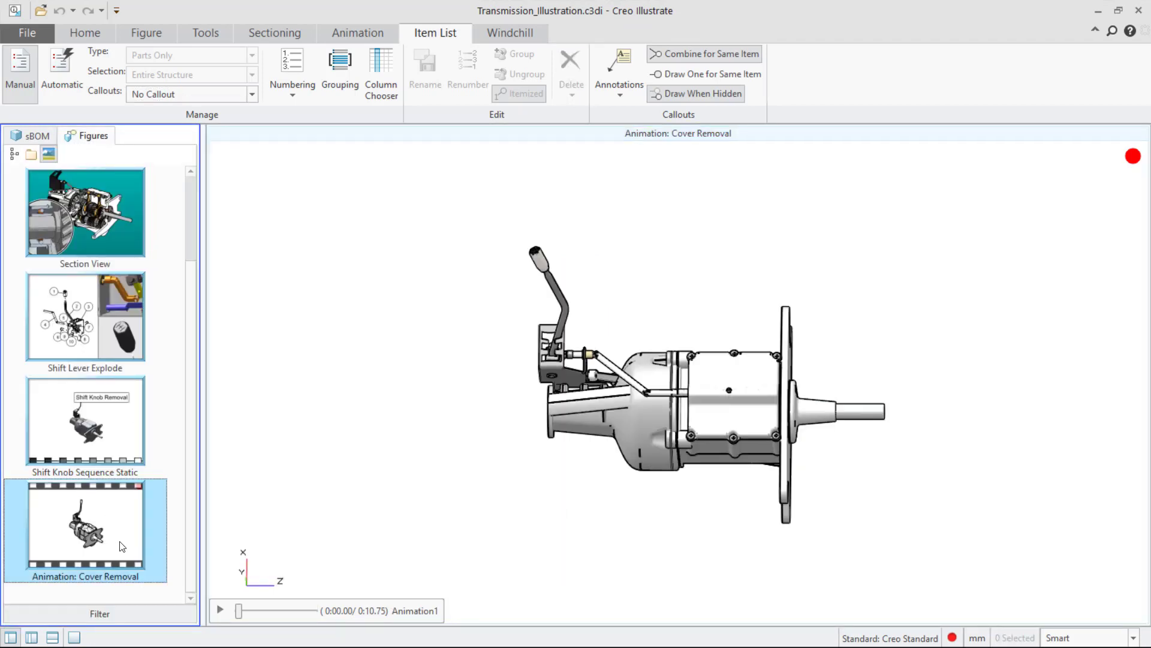
{"action": "left_click", "coordinate": [221, 610]}
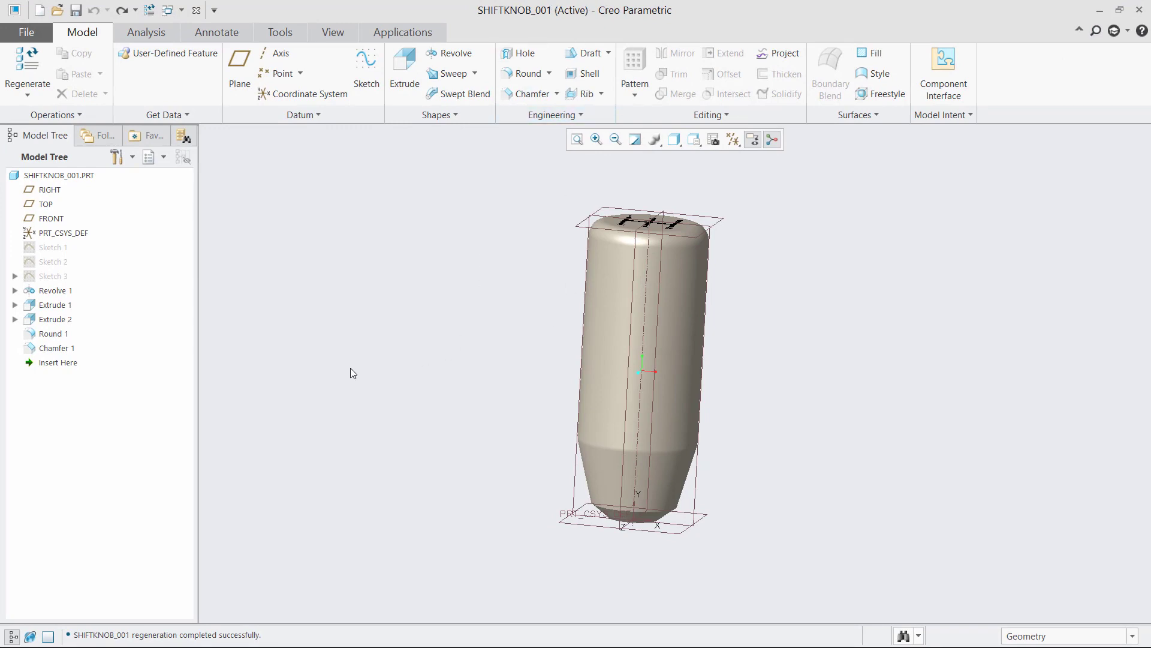
In Creo Parametric, redefine the shift knob's Sketch 1 and set its height dimension to 1.25.
{"action": "left_click", "coordinate": [43, 248]}
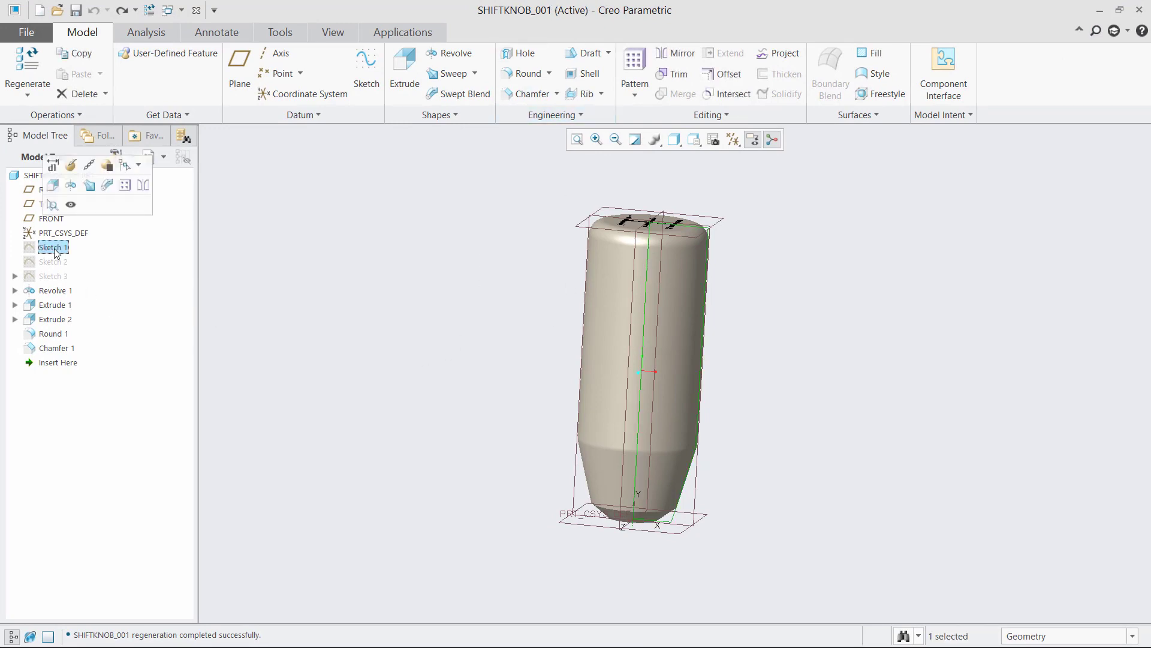
{"action": "right_click", "coordinate": [56, 250]}
{"action": "left_click", "coordinate": [84, 186]}
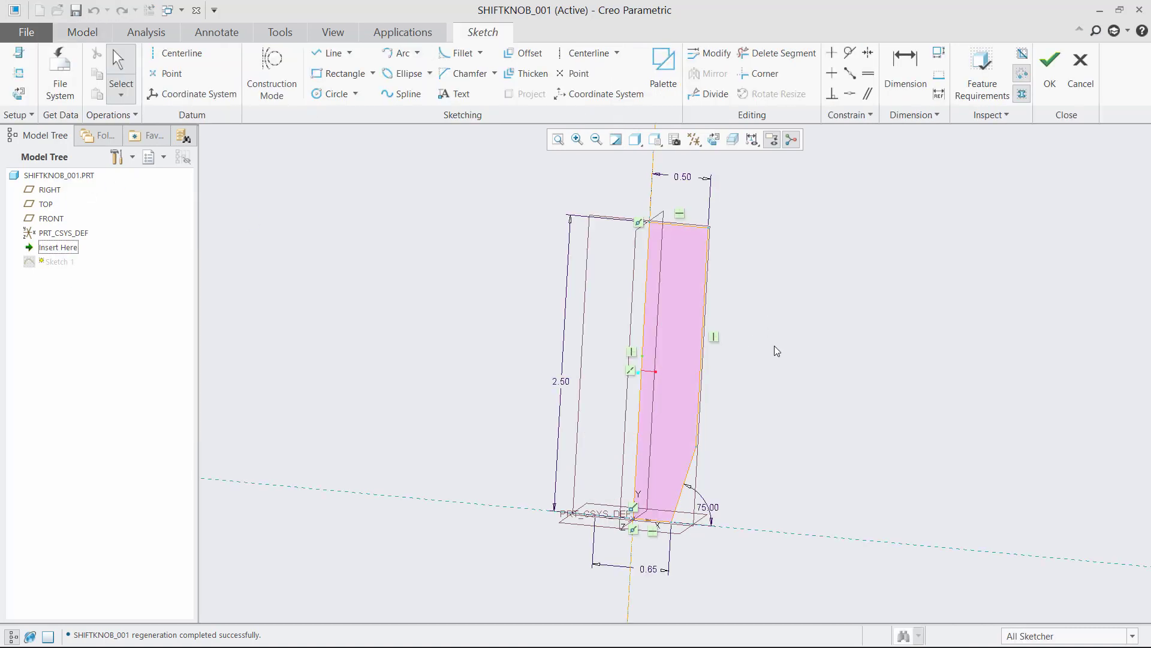
{"action": "double_click", "coordinate": [557, 382]}
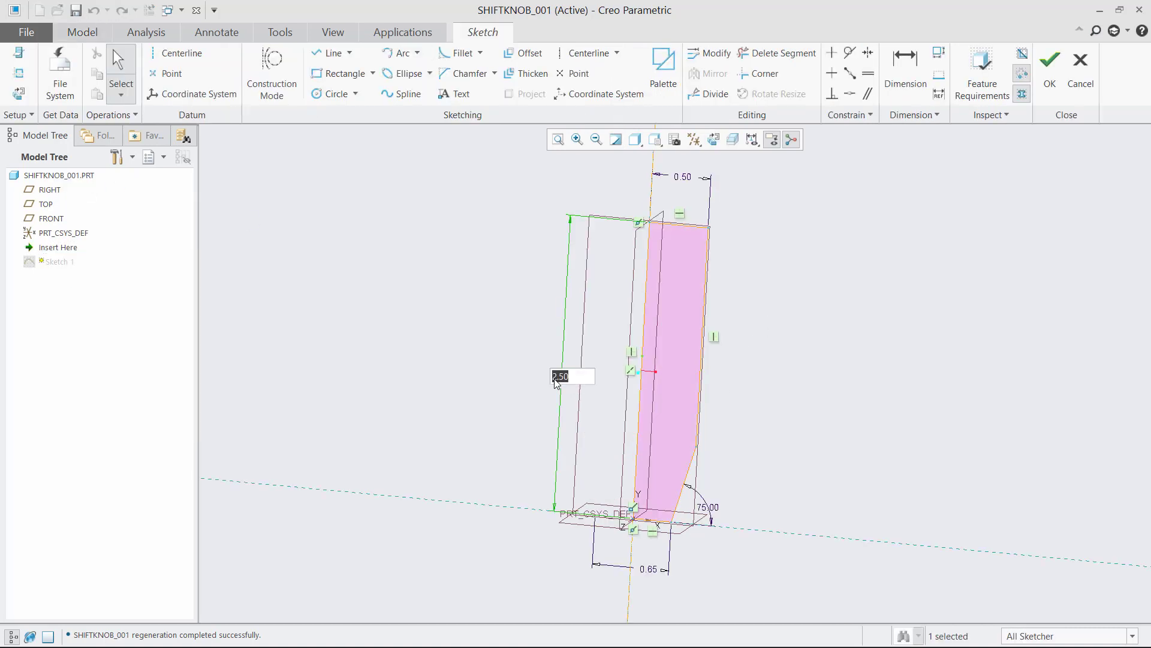
{"action": "type", "text": "1.25"}
{"action": "key", "text": "Return"}
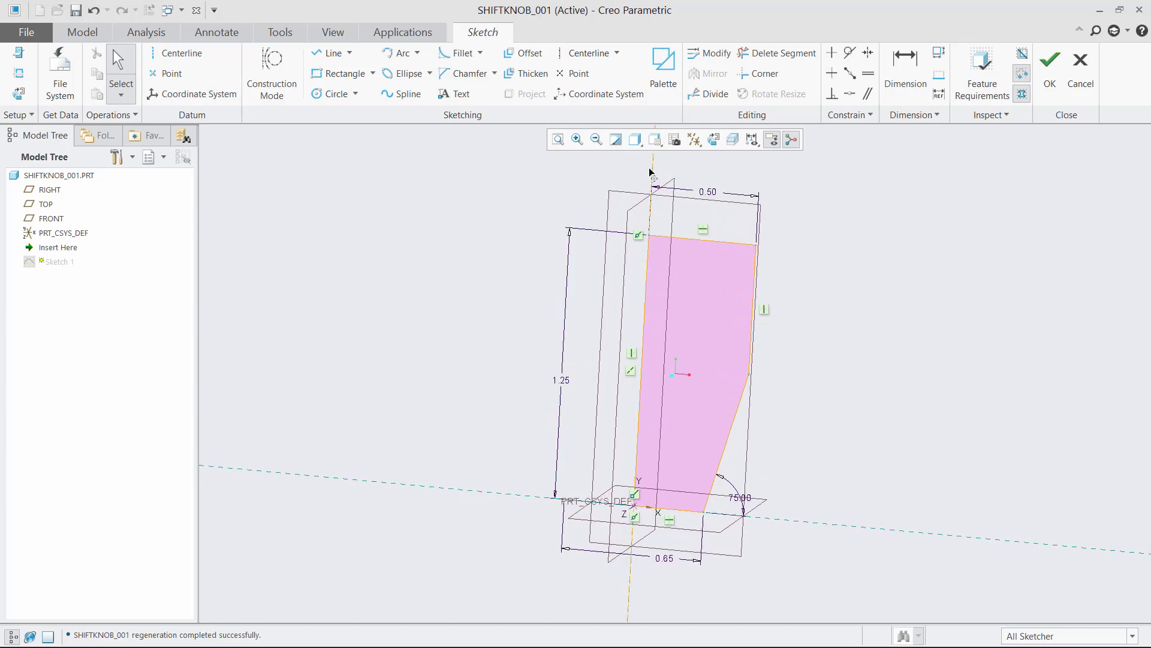
{"action": "left_click", "coordinate": [1052, 75]}
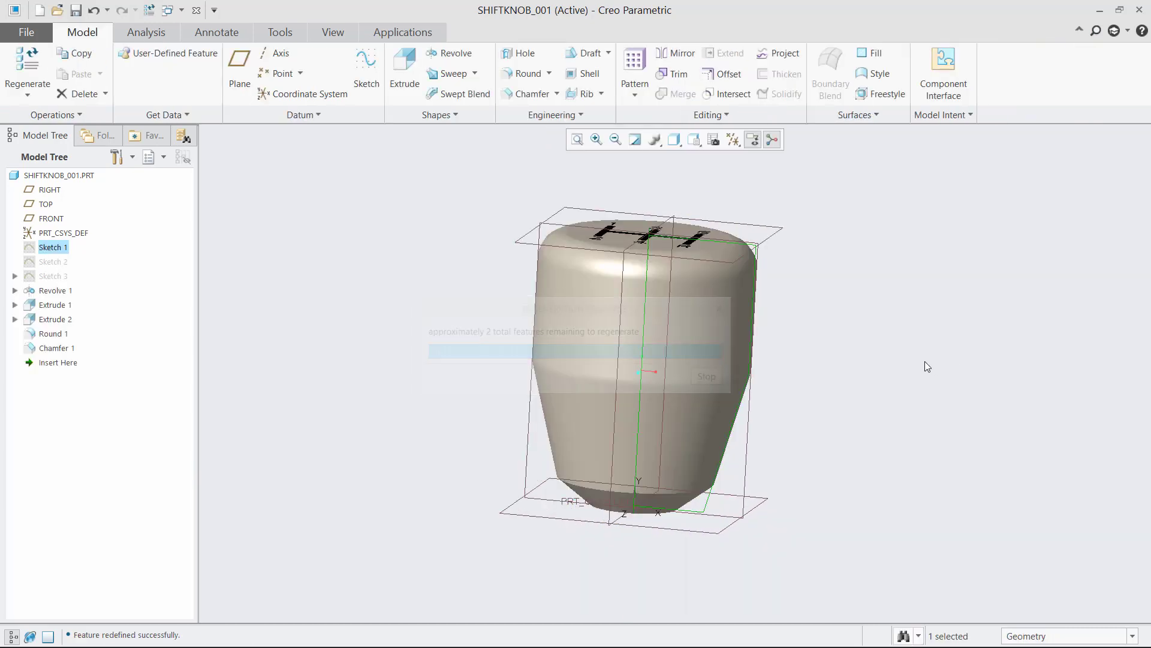
Save the modified shiftknob_001 part.
{"action": "left_click", "coordinate": [766, 218]}
{"action": "mouse_move", "coordinate": [765, 219]}
{"action": "middle_mouse_down"}
{"action": "mouse_move", "coordinate": [745, 232]}
{"action": "mouse_move", "coordinate": [786, 226]}
{"action": "mouse_move", "coordinate": [753, 224]}
{"action": "middle_mouse_up"}
{"action": "left_click", "coordinate": [27, 32]}
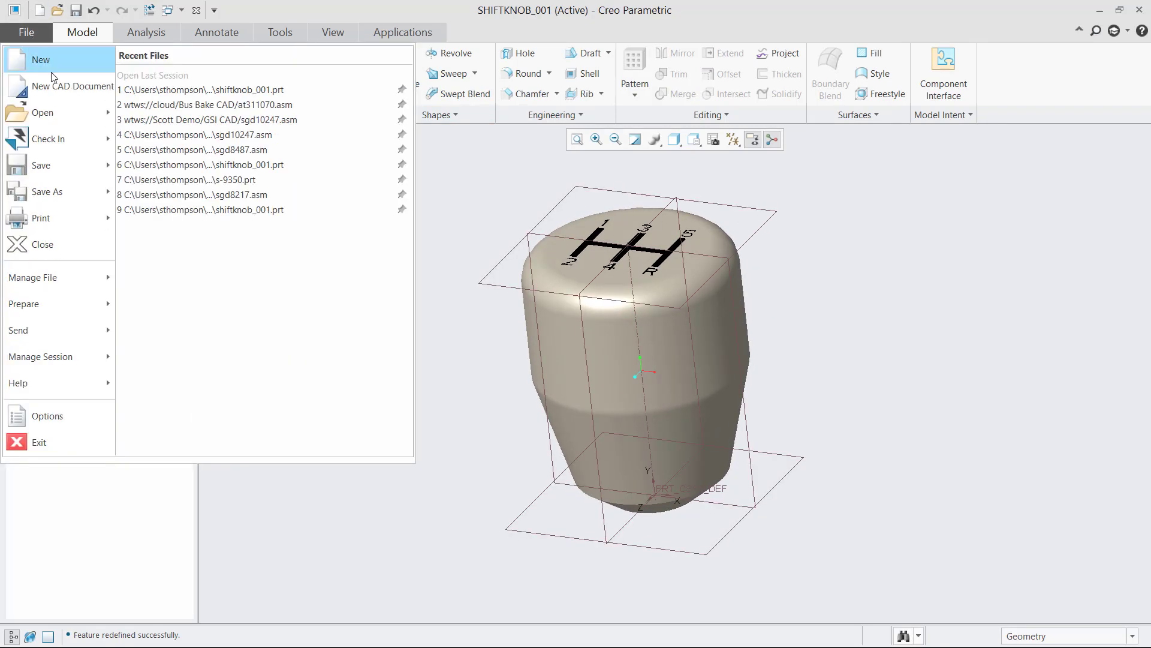
{"action": "left_click", "coordinate": [47, 166]}
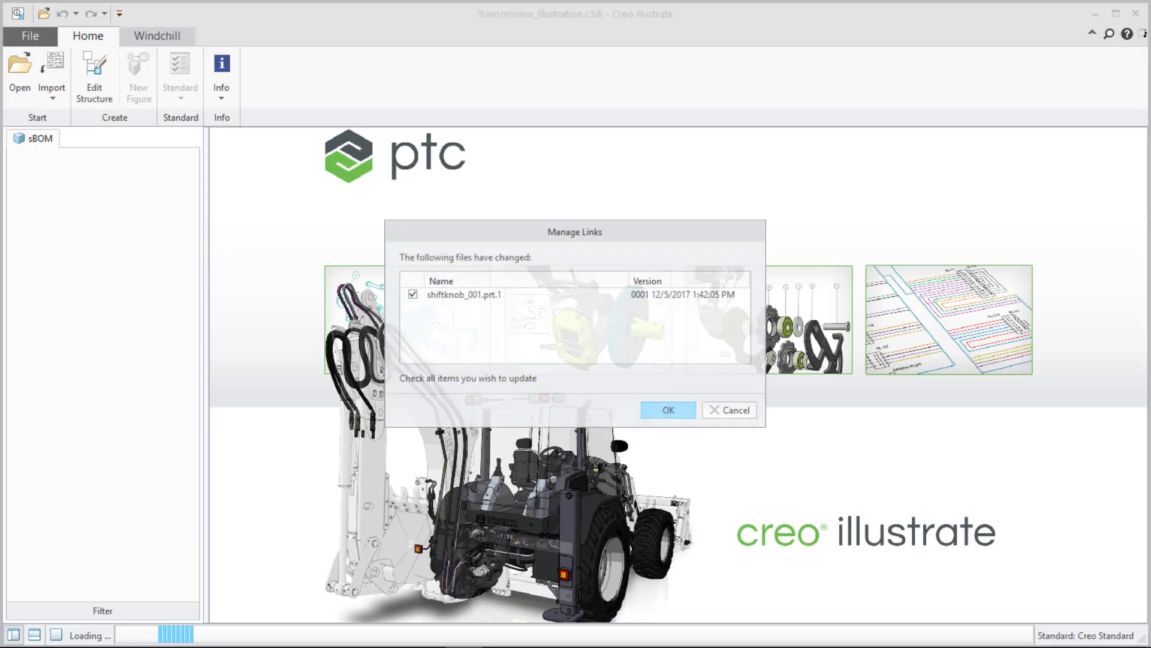
Back in the illustration, update the link to the changed shiftknob_001.prt and close the update summary.
{"action": "left_click", "coordinate": [427, 295]}
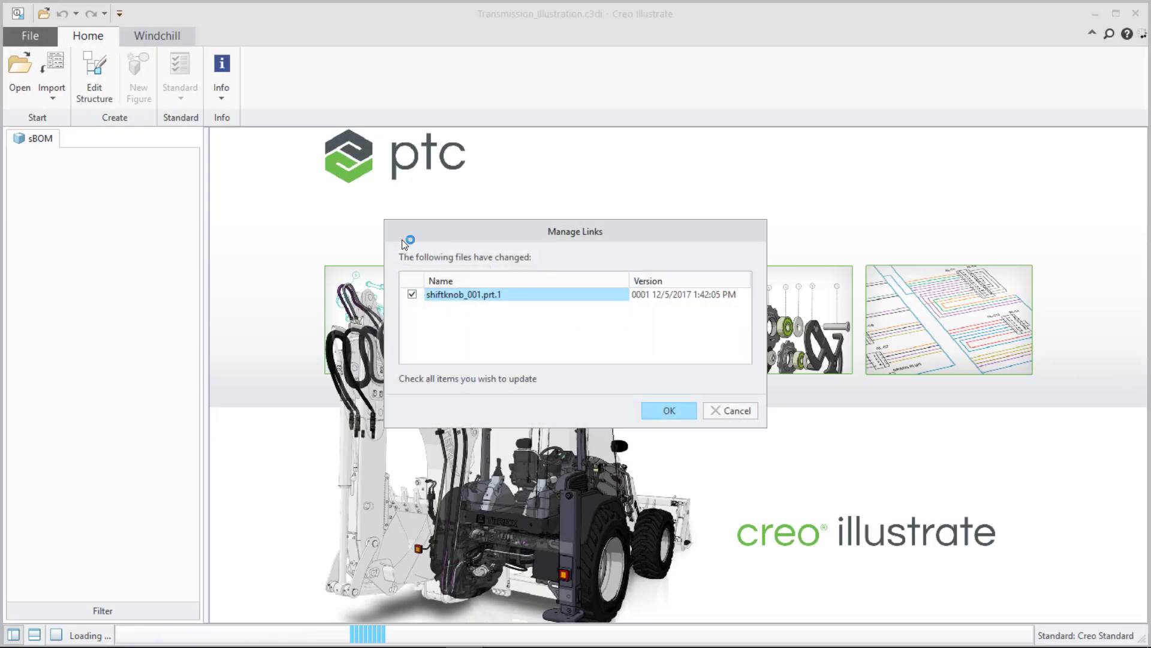
{"action": "left_click", "coordinate": [665, 410]}
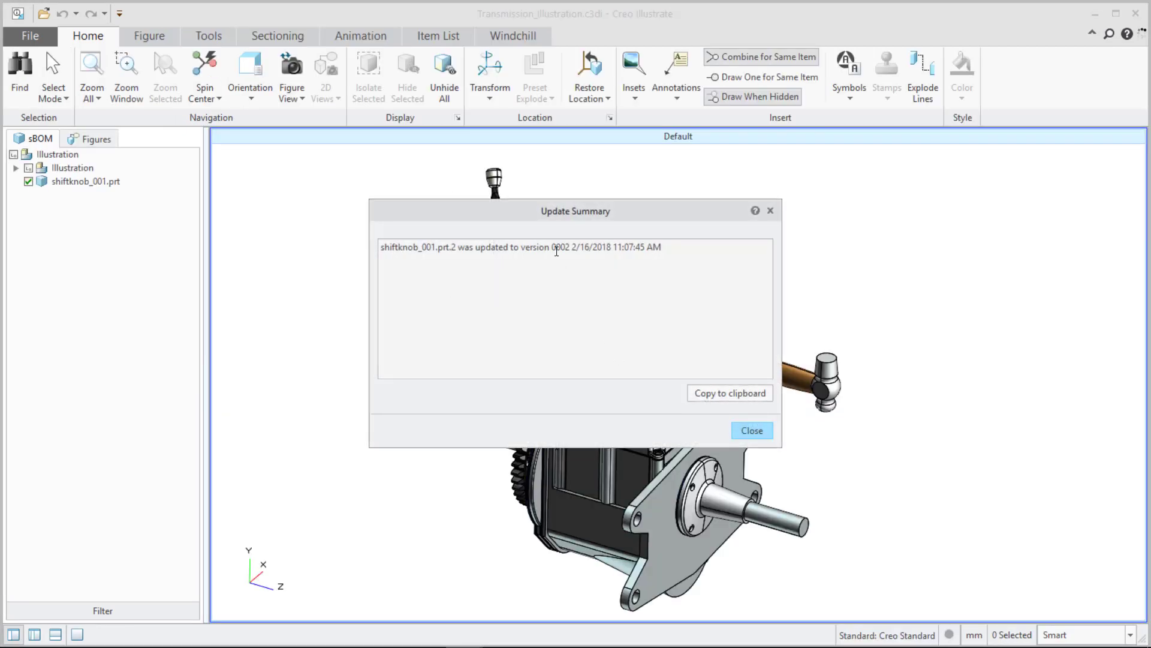
{"action": "left_click", "coordinate": [751, 430]}
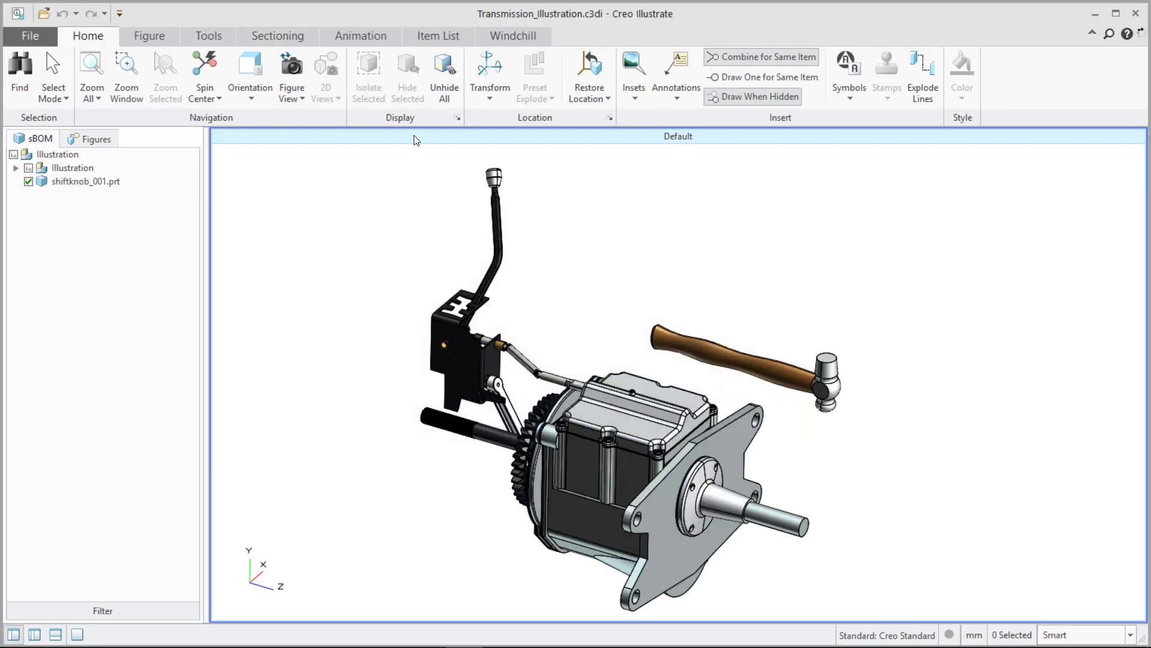
Examine the updated shift knob in the Default, Section View and Shift Lever Explode figures.
{"action": "scroll", "coordinate": [480, 161], "scroll_direction": "up", "scroll_amount": 5}
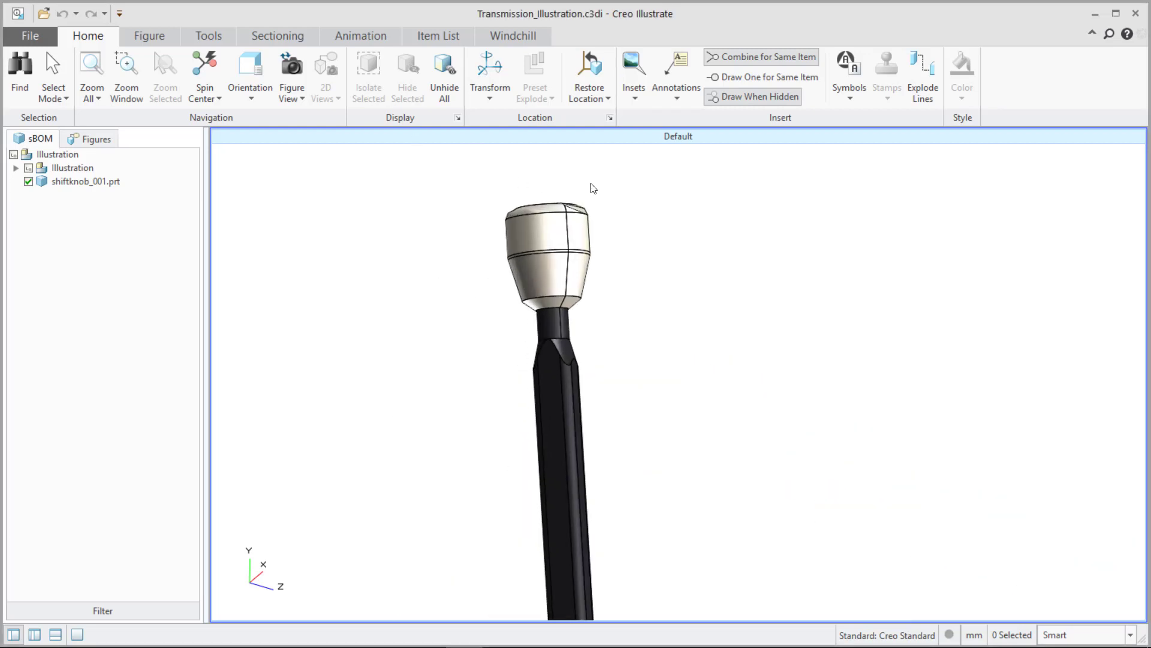
{"action": "left_click", "coordinate": [92, 138]}
{"action": "left_click", "coordinate": [52, 157]}
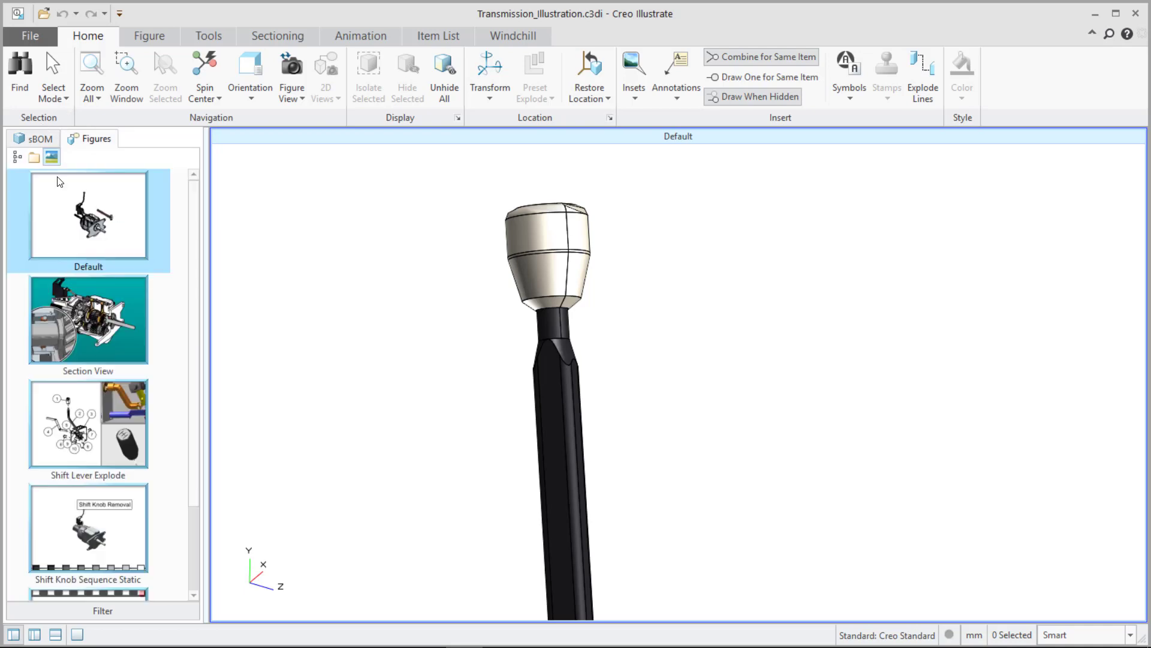
{"action": "left_click", "coordinate": [105, 356]}
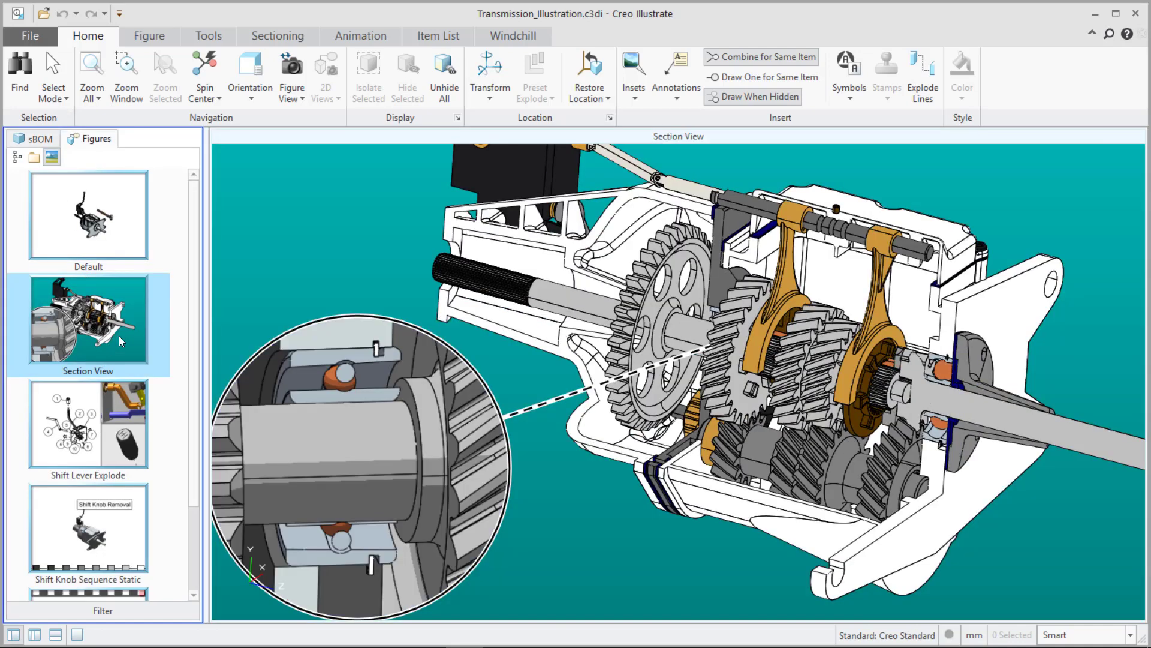
{"action": "left_click", "coordinate": [78, 436]}
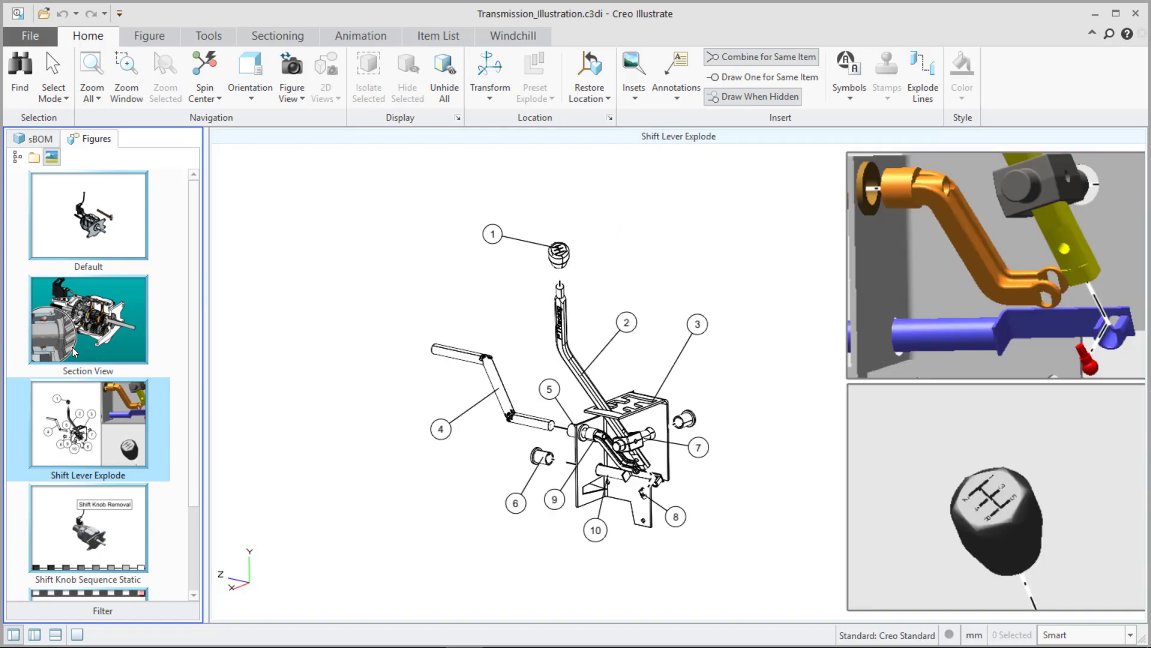
Review the updated knob through Steps 1 to 3 of the Shift Knob Sequence Static figure.
{"action": "scroll", "coordinate": [558, 246], "scroll_direction": "up", "scroll_amount": 3}
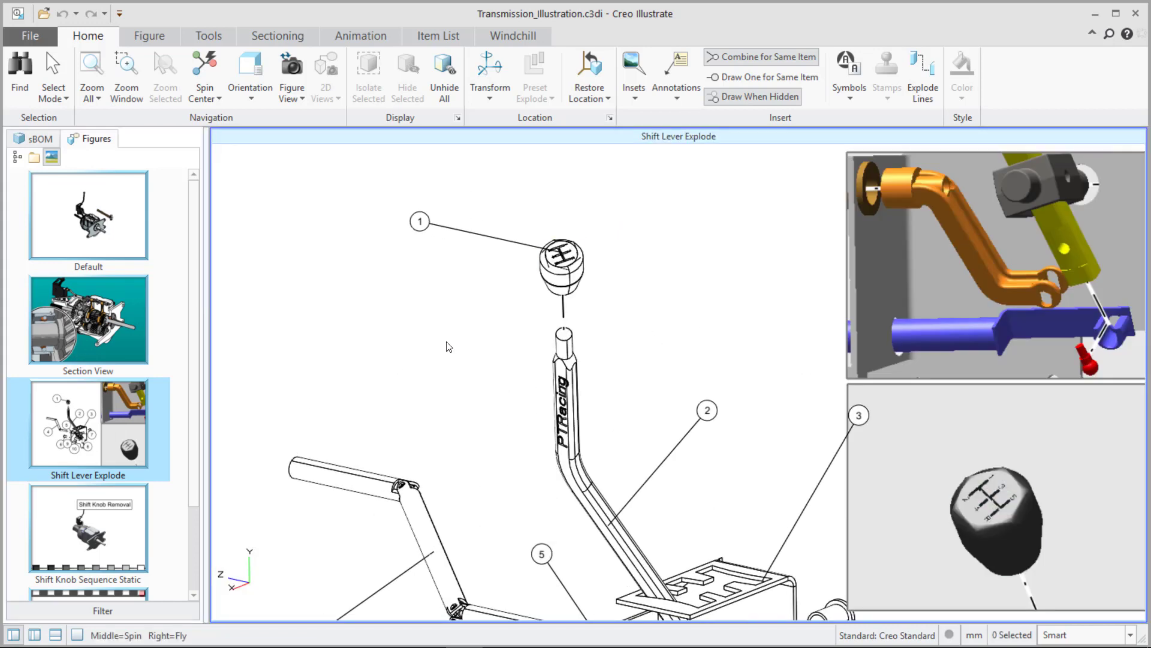
{"action": "left_click", "coordinate": [73, 545]}
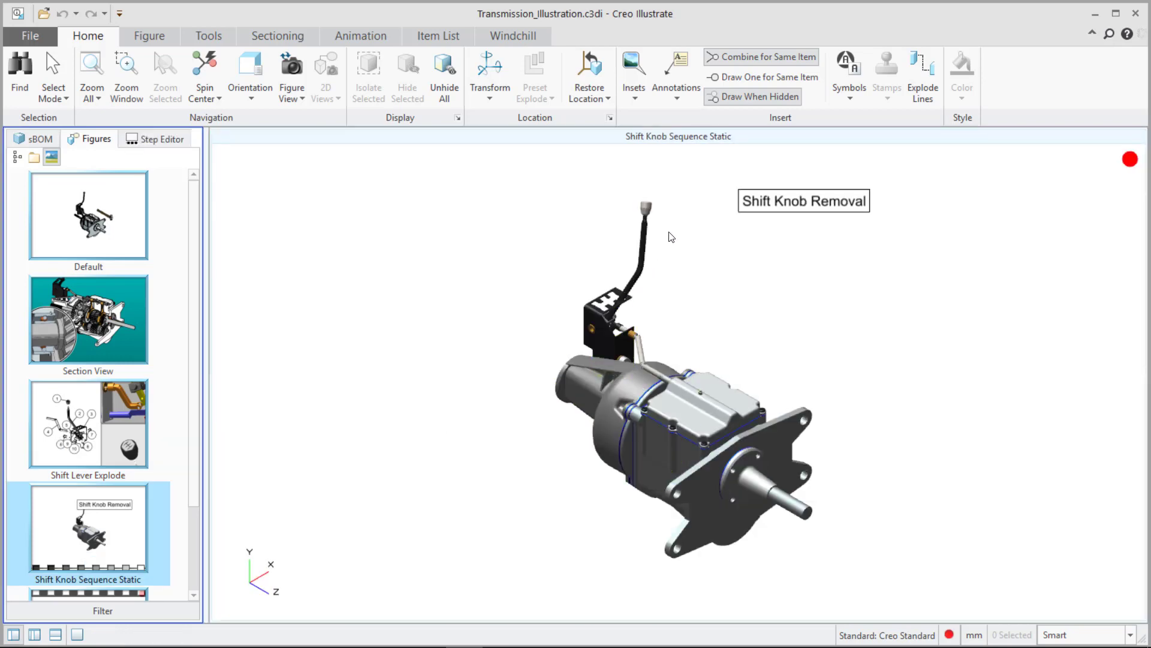
{"action": "left_click", "coordinate": [155, 138]}
{"action": "left_click", "coordinate": [81, 299]}
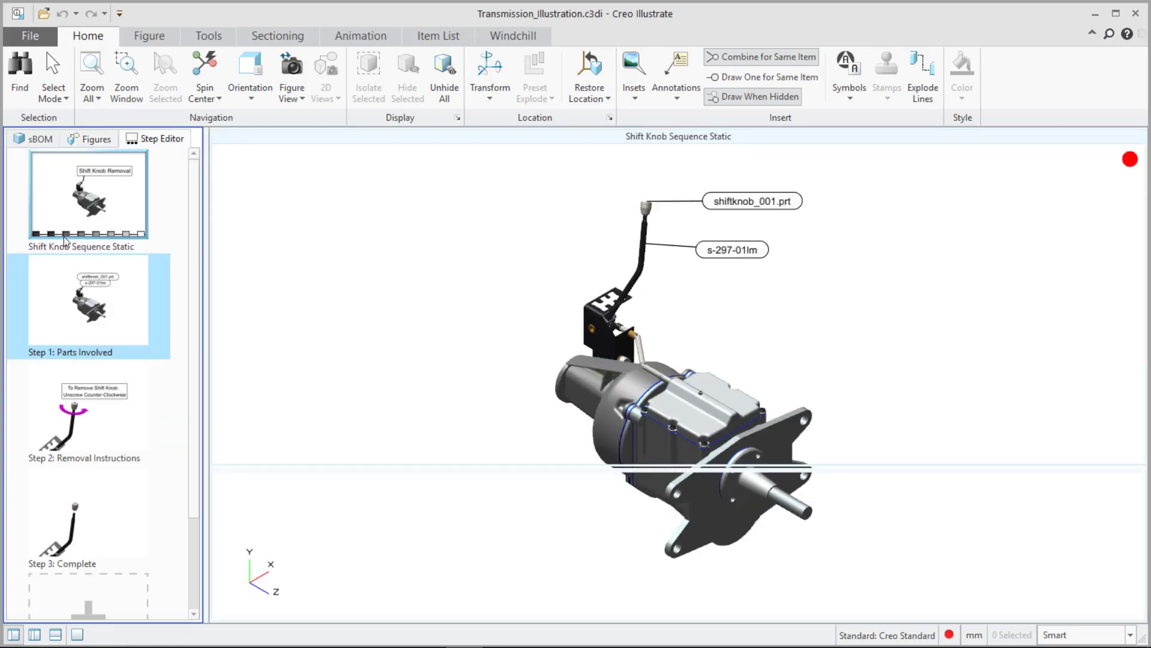
{"action": "left_click", "coordinate": [82, 459]}
{"action": "left_click", "coordinate": [84, 531]}
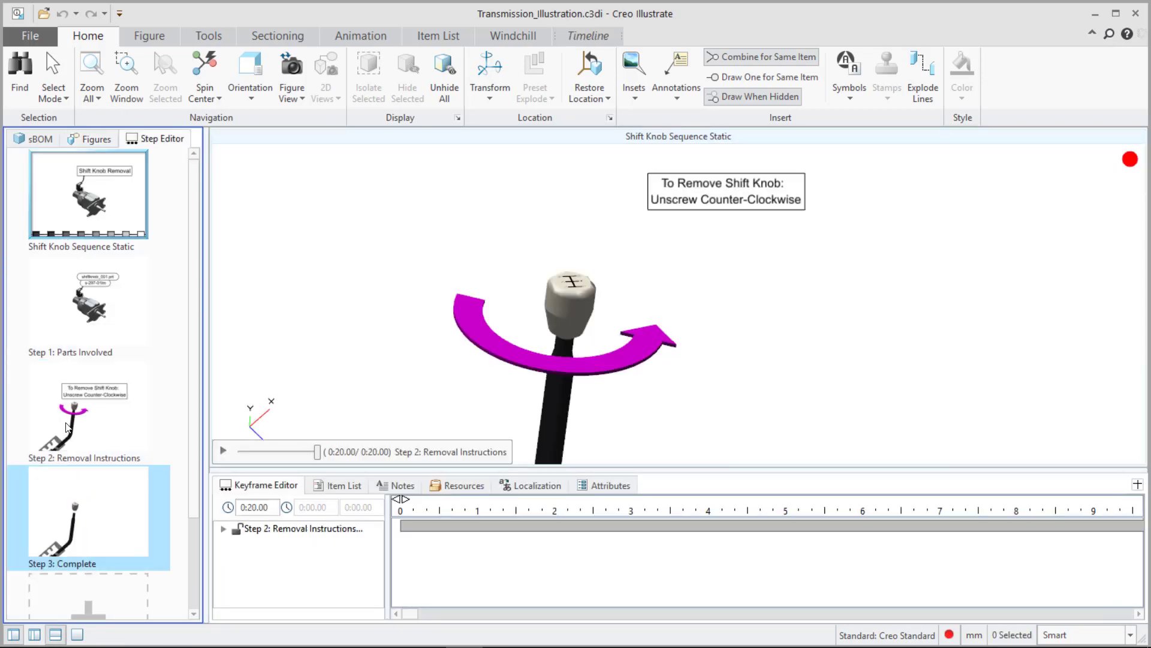
Reopen the Shift Lever Explode figure, hide the lower panel and return to its saved figure view.
{"action": "left_click", "coordinate": [91, 138]}
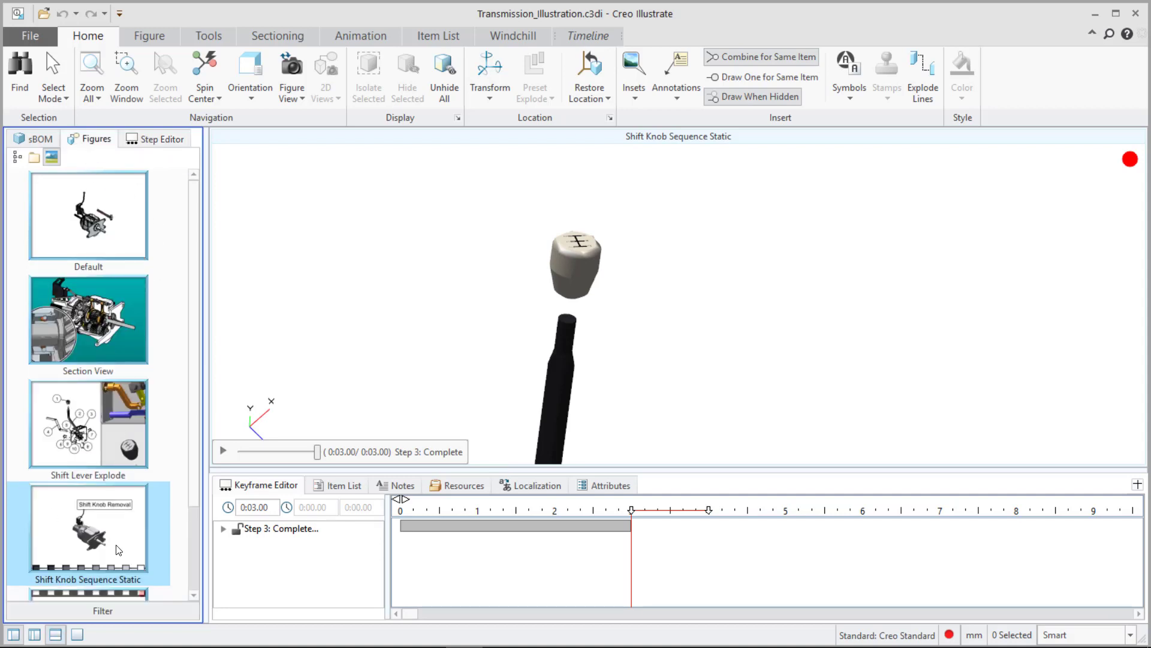
{"action": "left_click", "coordinate": [80, 441]}
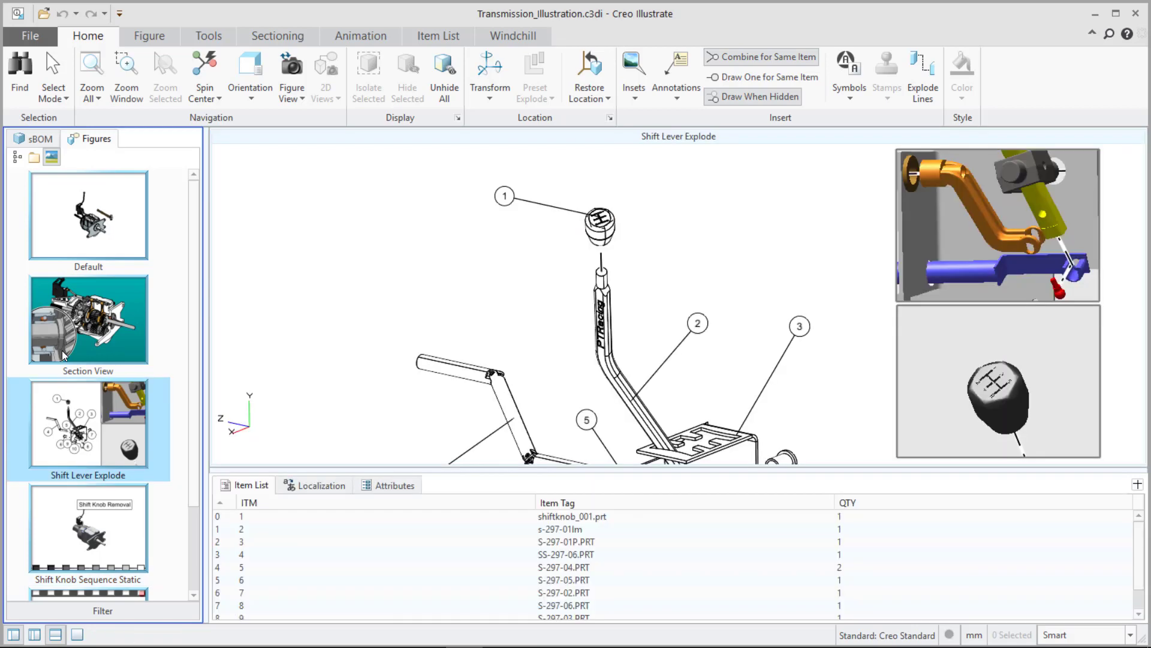
{"action": "left_click", "coordinate": [55, 634]}
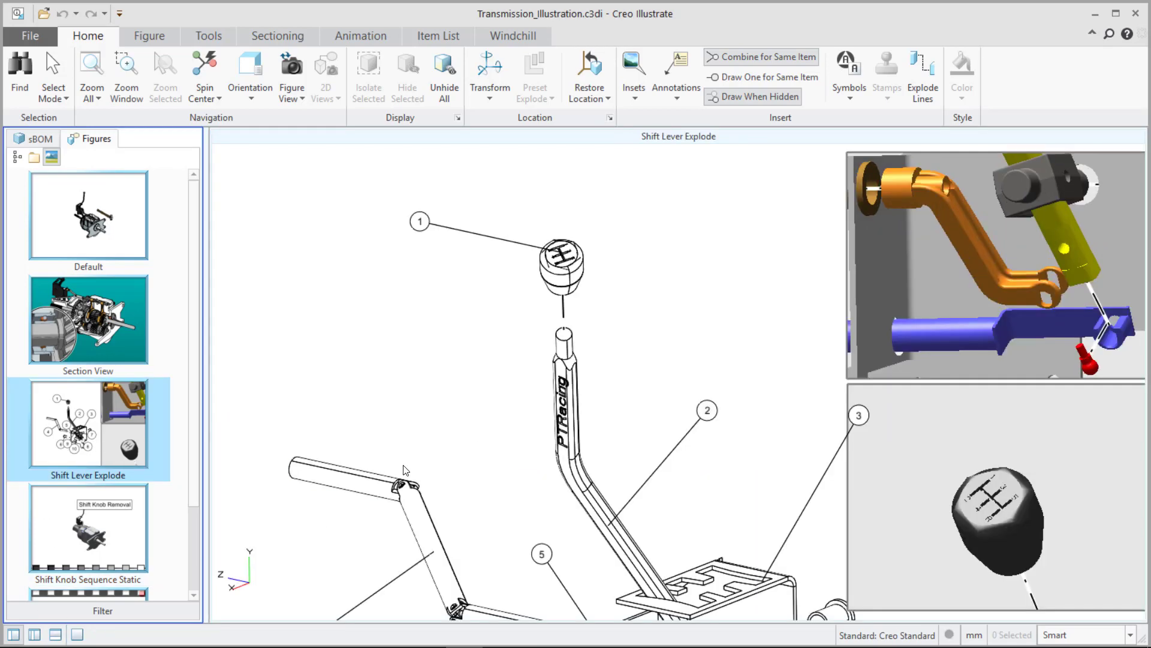
{"action": "left_click", "coordinate": [300, 99]}
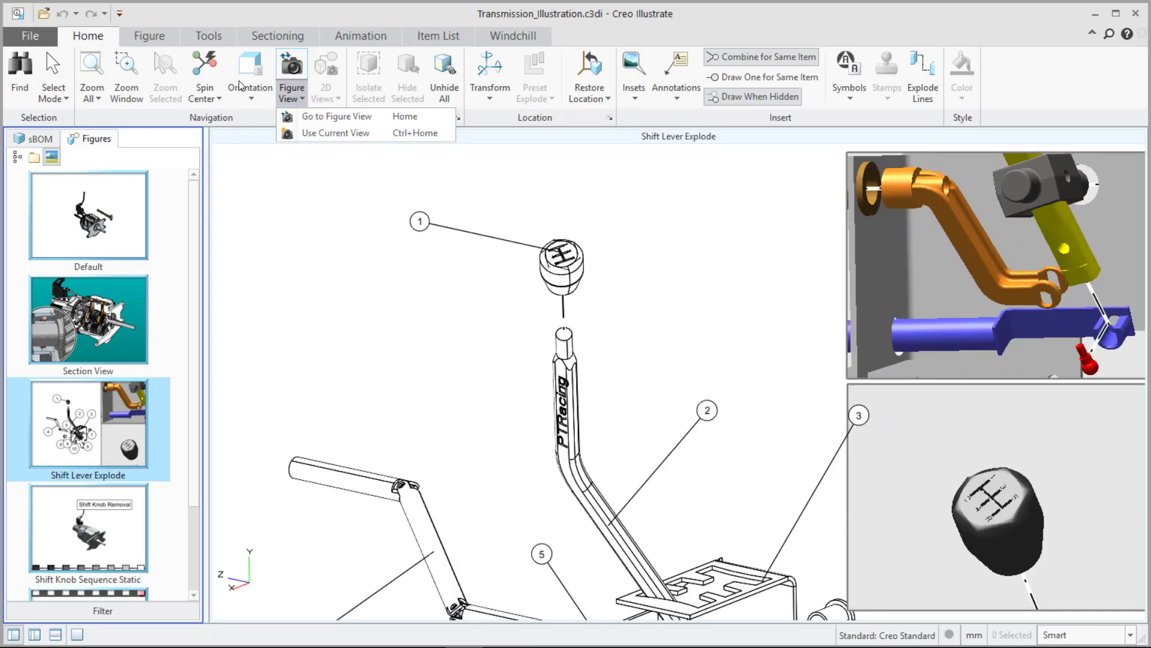
{"action": "left_click", "coordinate": [309, 115]}
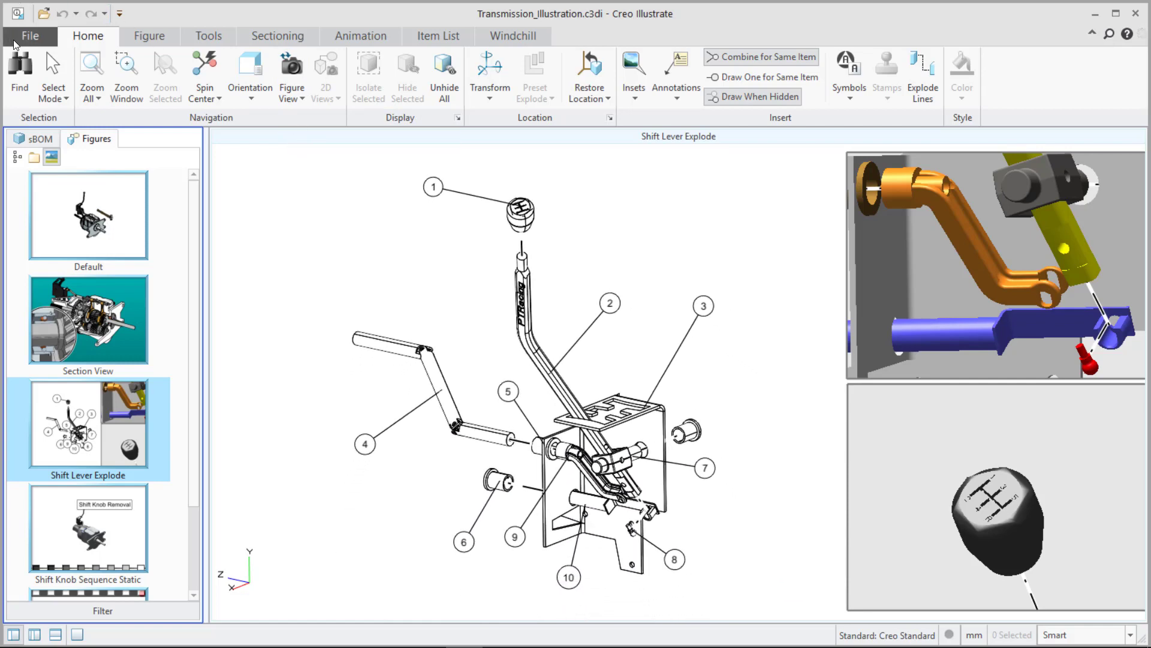
Set publish settings to PDF only for Shift Knob Sequence Static and PNG and SVG only for Section View.
{"action": "left_click", "coordinate": [30, 37]}
{"action": "mouse_move", "coordinate": [31, 225]}
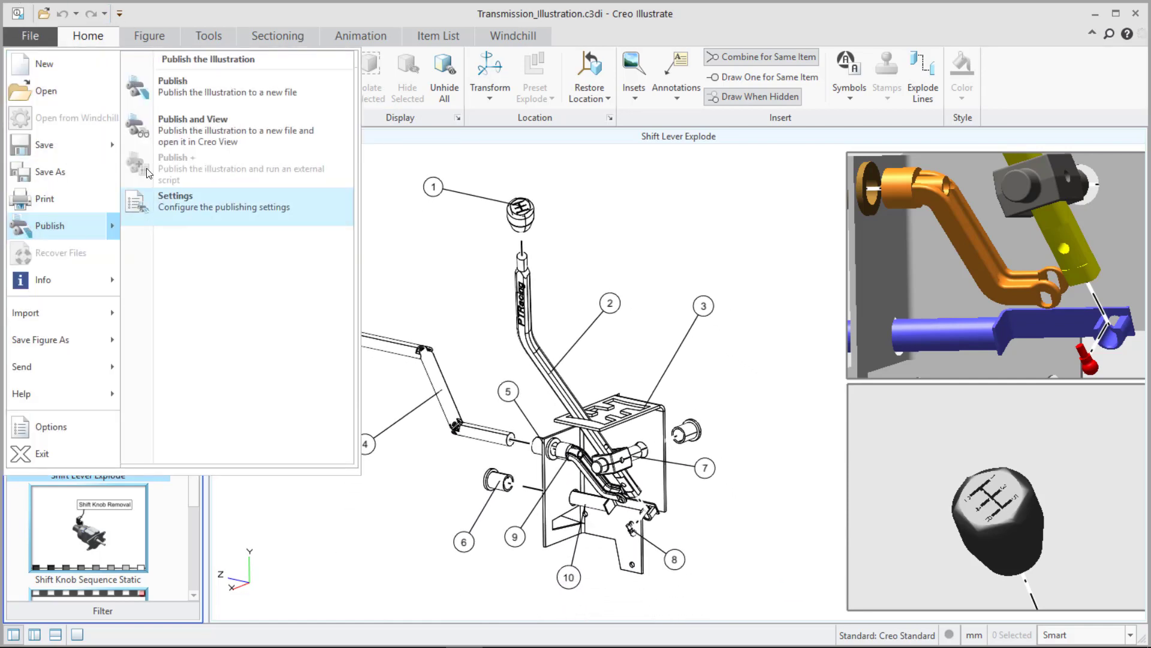
{"action": "left_click", "coordinate": [180, 204]}
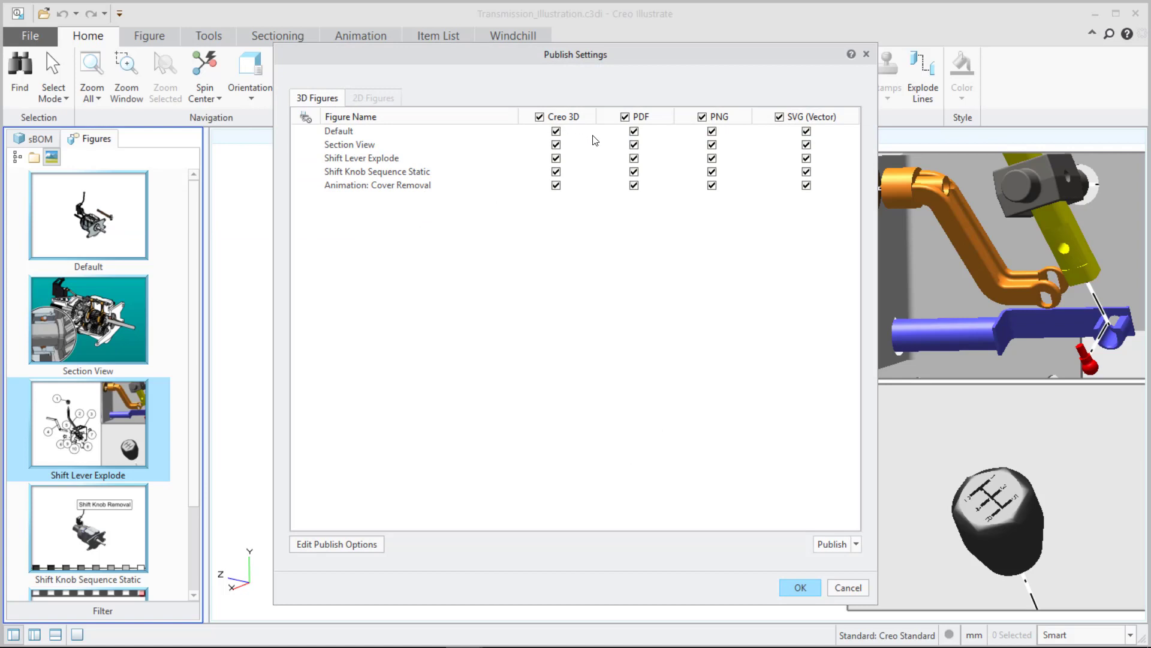
{"action": "left_click", "coordinate": [626, 117]}
{"action": "left_click", "coordinate": [634, 172]}
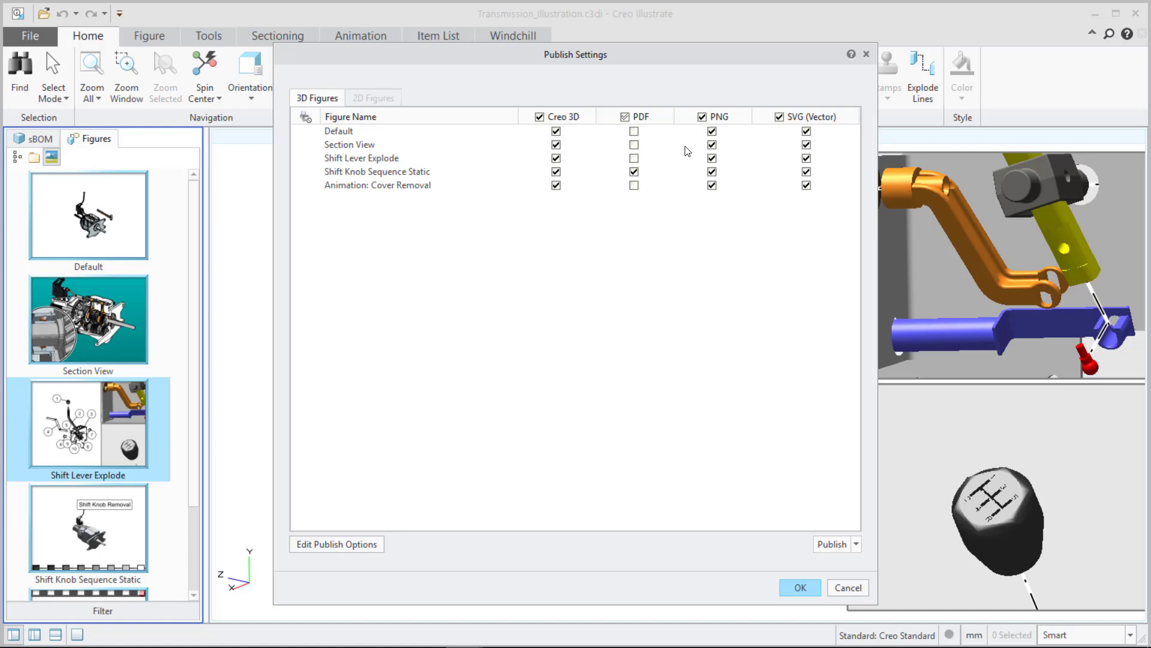
{"action": "left_click", "coordinate": [702, 117]}
{"action": "left_click", "coordinate": [711, 146]}
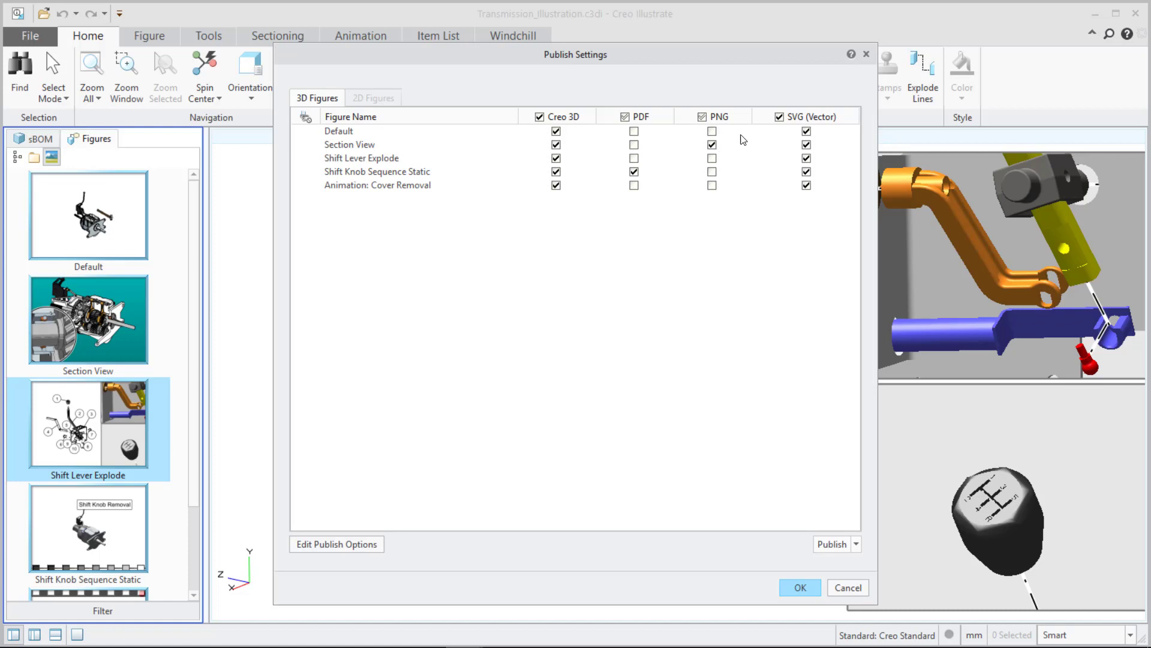
{"action": "left_click", "coordinate": [779, 117]}
{"action": "left_click", "coordinate": [800, 587]}
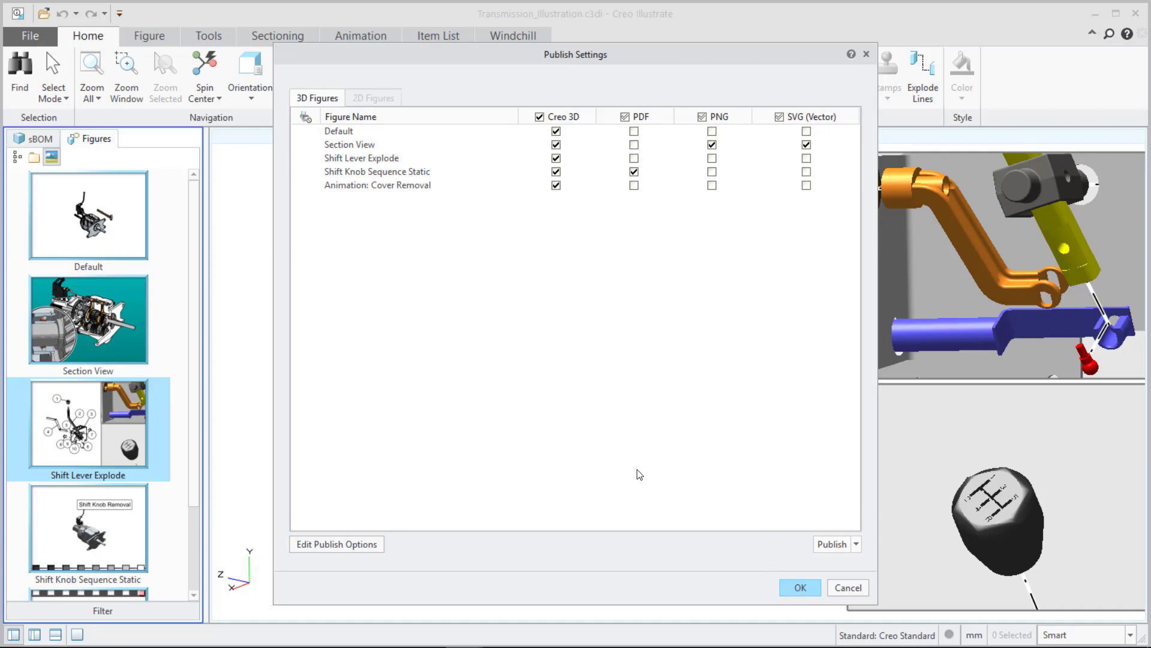